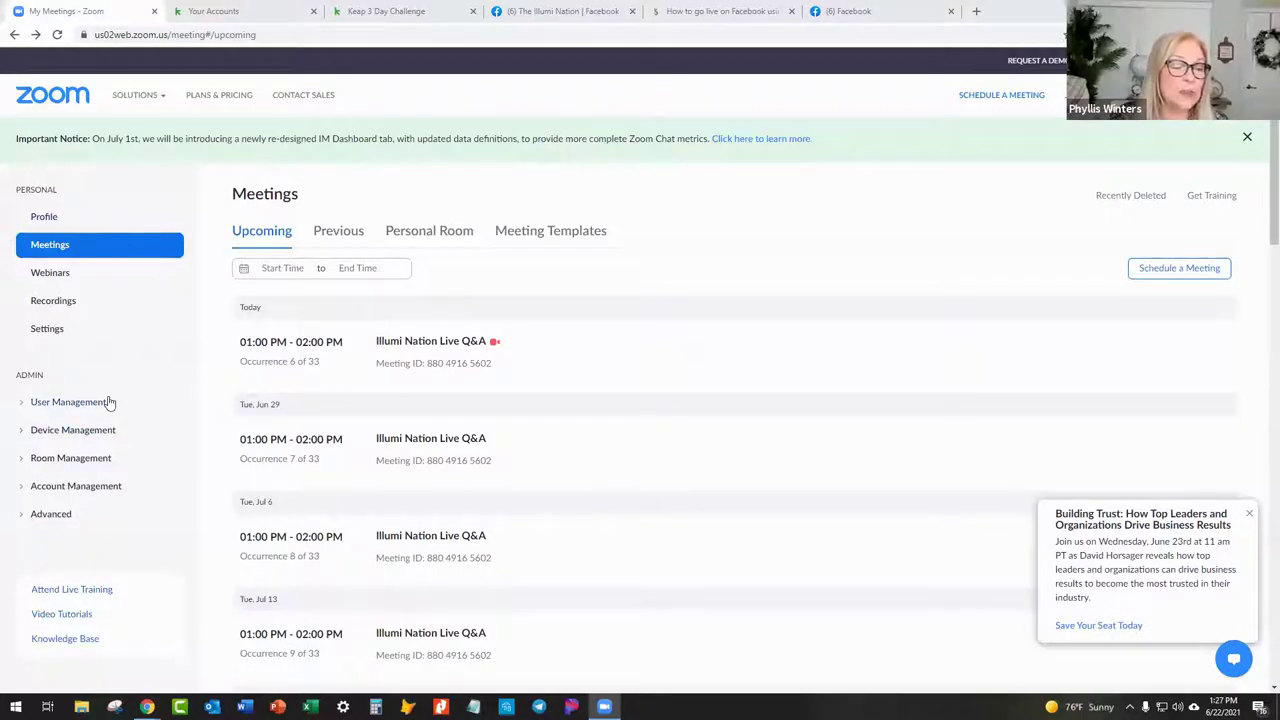
# - In Zoom Account Settings, show 'Allow livestreaming of meetings' enabled for Facebook, Workplace by Facebook and YouTube
pyautogui.click(66, 487)
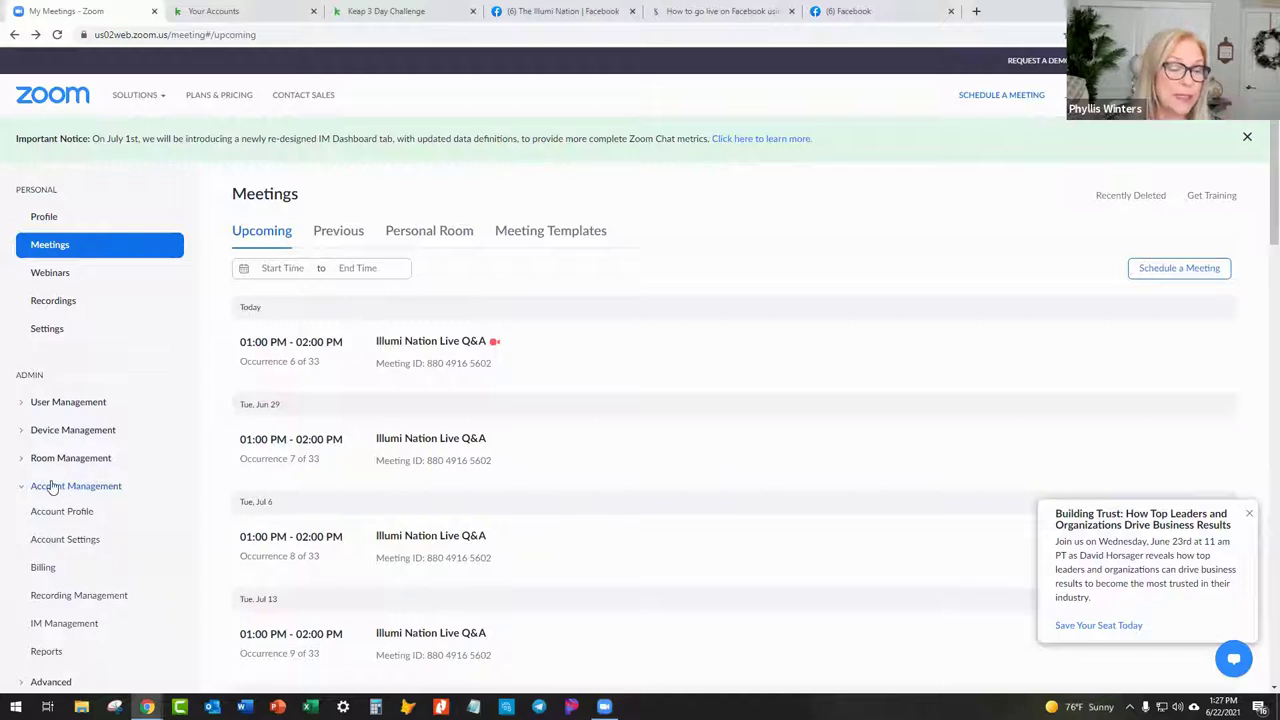
pyautogui.click(71, 543)
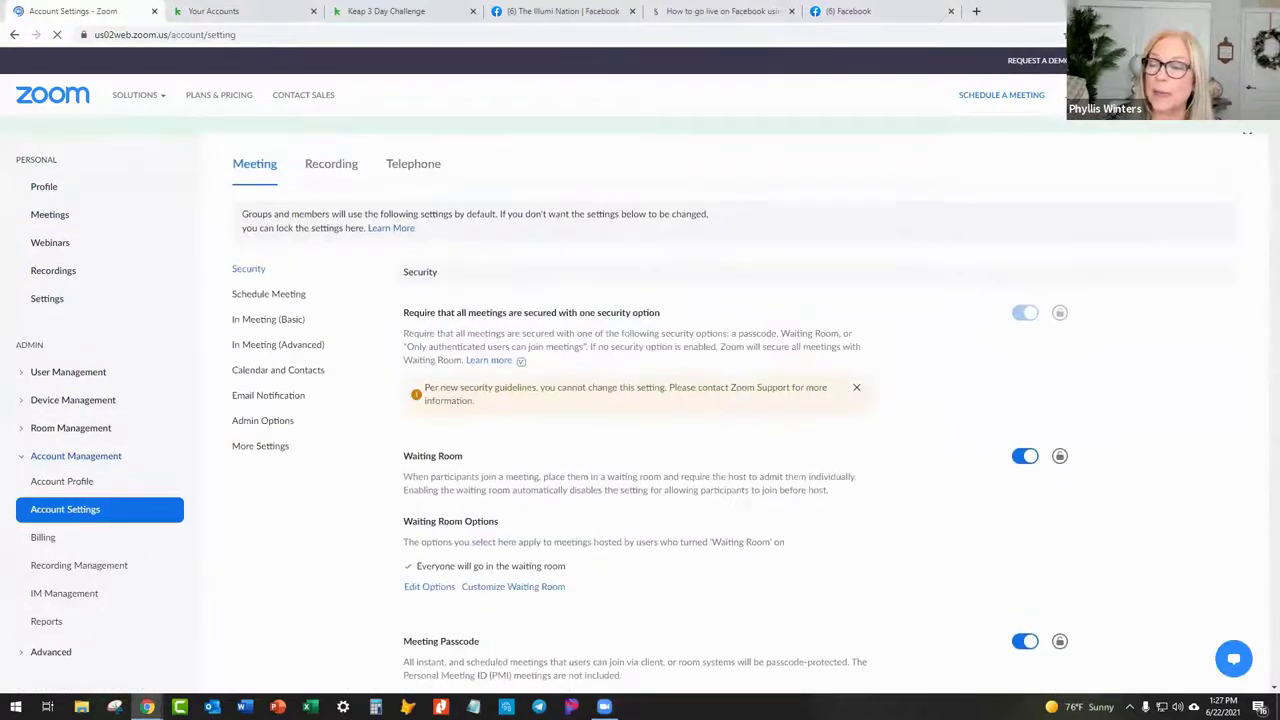
pyautogui.scroll(-20, 1257, 163)
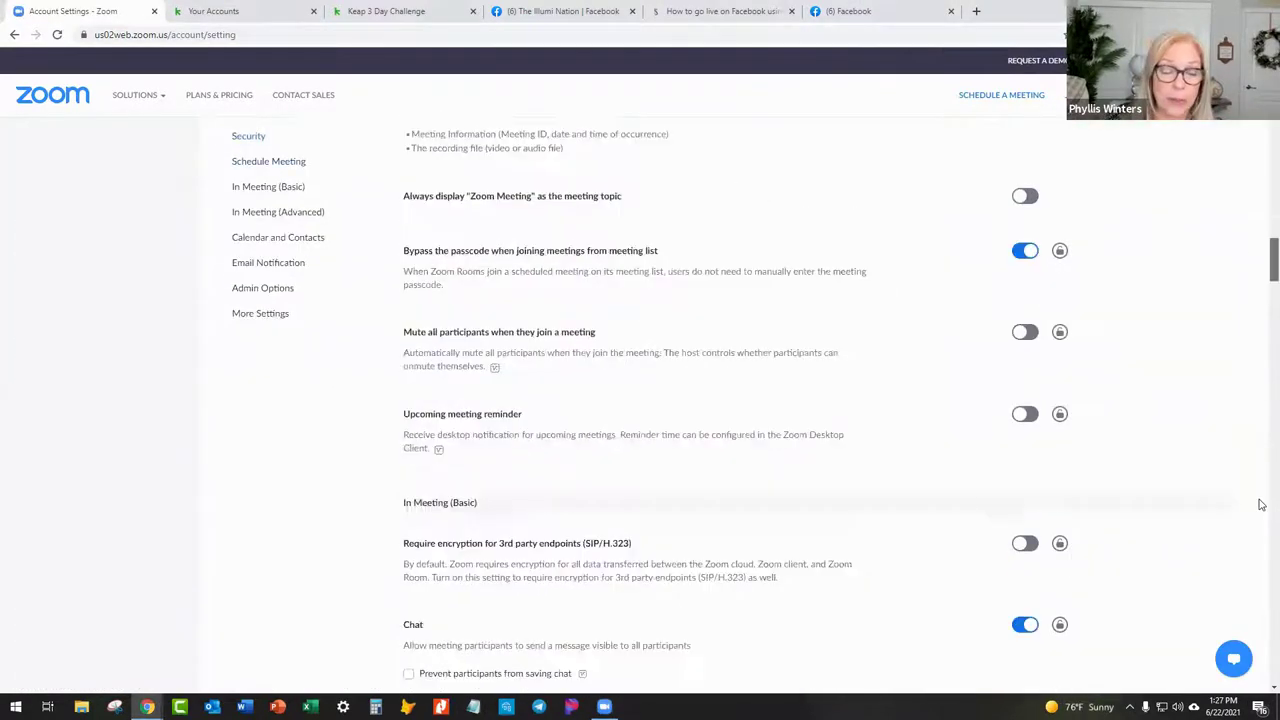
pyautogui.scroll(-20, 1261, 547)
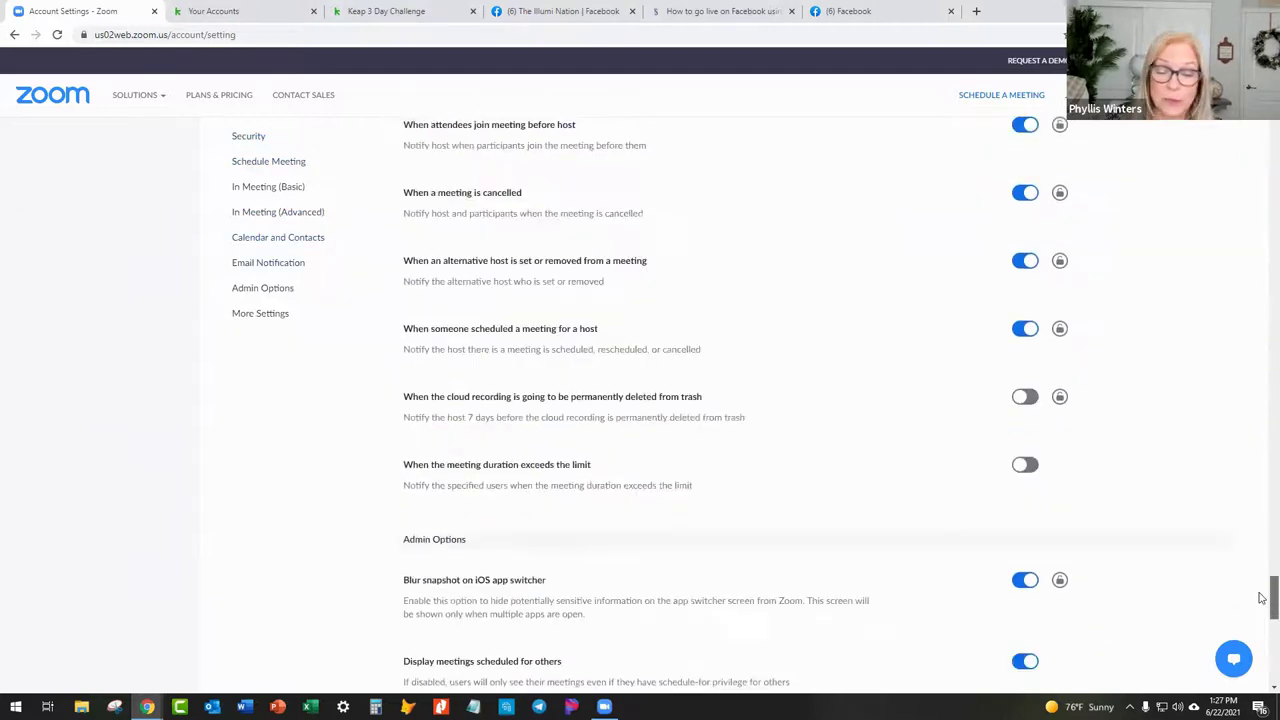
pyautogui.scroll(-8, 1261, 619)
pyautogui.scroll(7, 1261, 579)
pyautogui.scroll(5, 1261, 579)
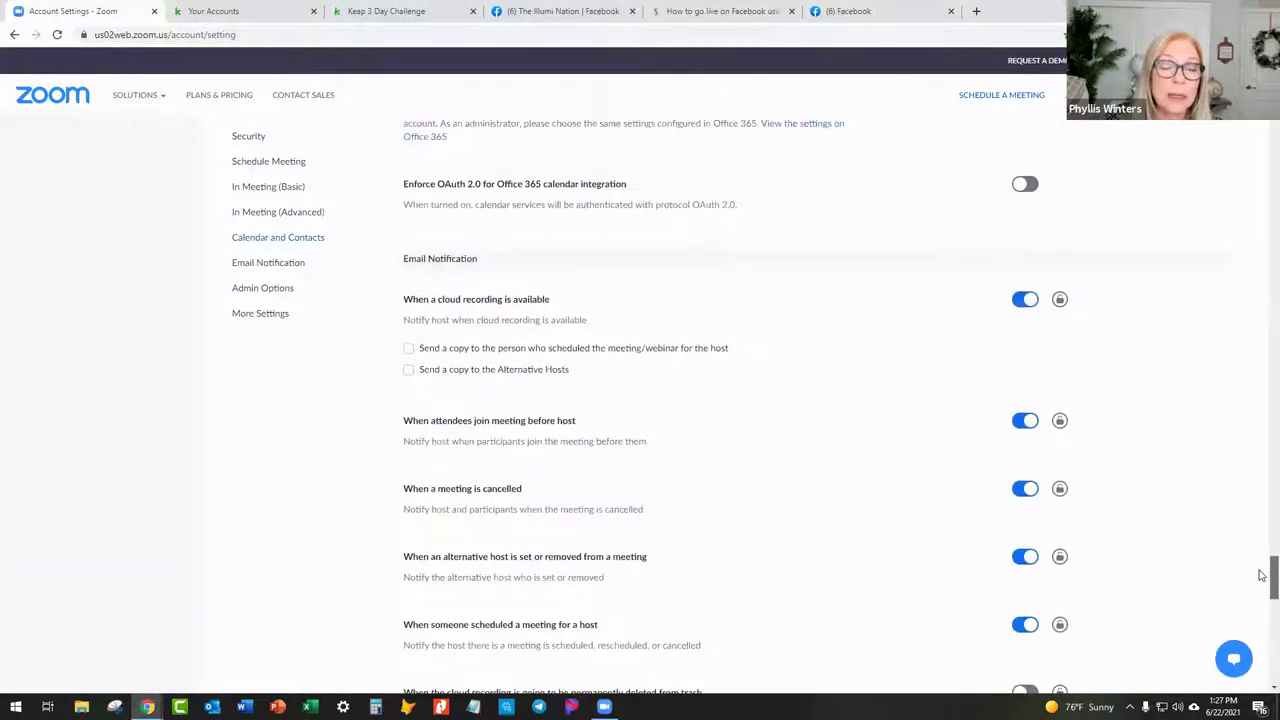
pyautogui.scroll(6, 1261, 575)
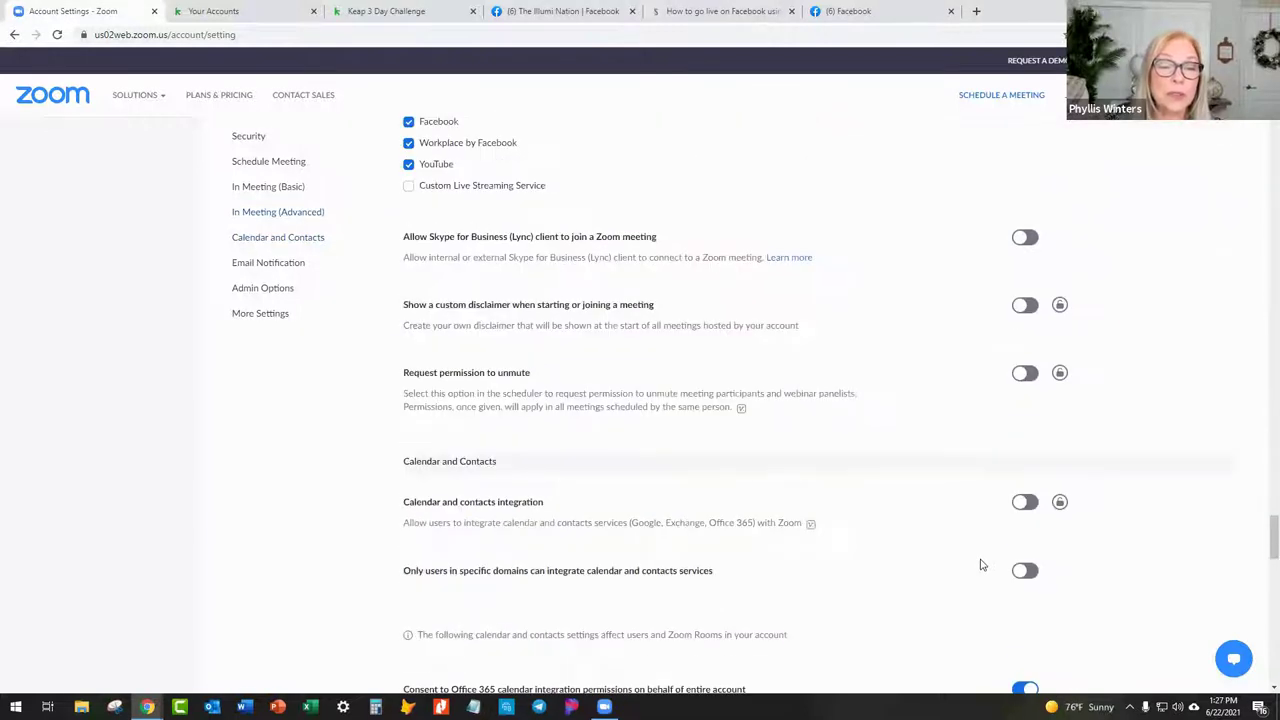
pyautogui.scroll(3, 926, 470)
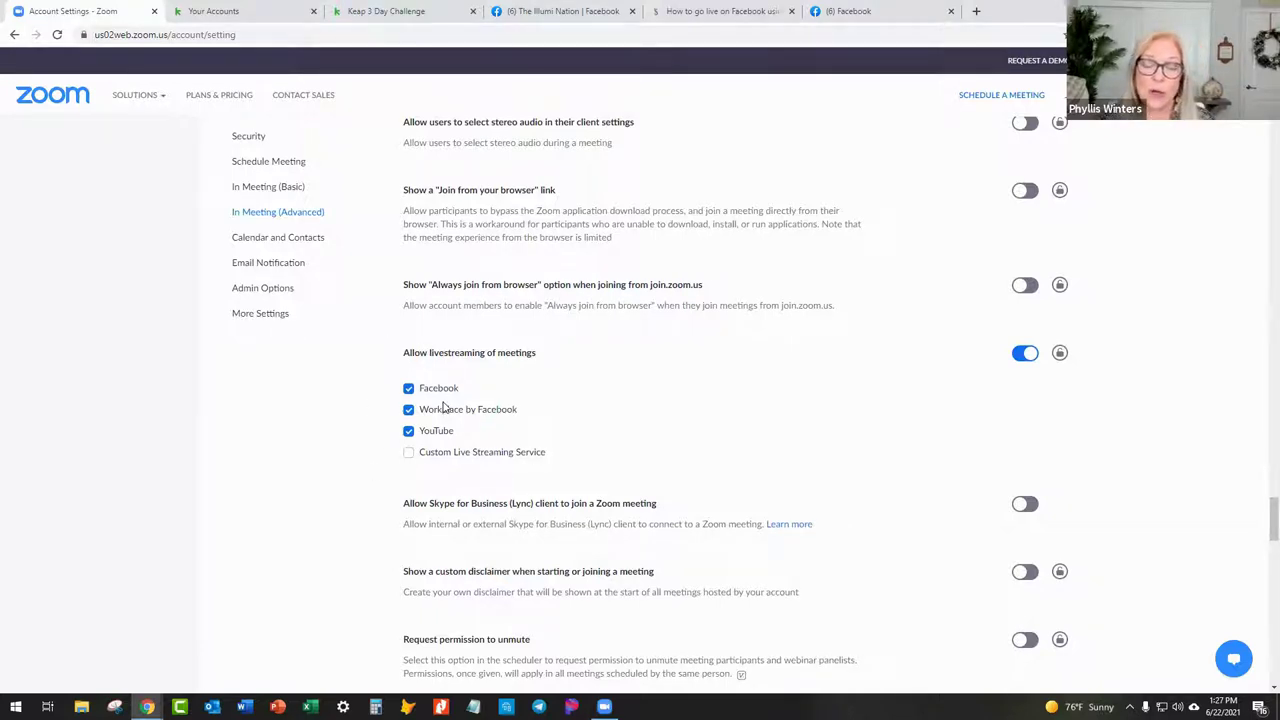
# - Check The Illumi Nation group's advanced settings to confirm Zoom is its one connected app
pyautogui.click(581, 16)
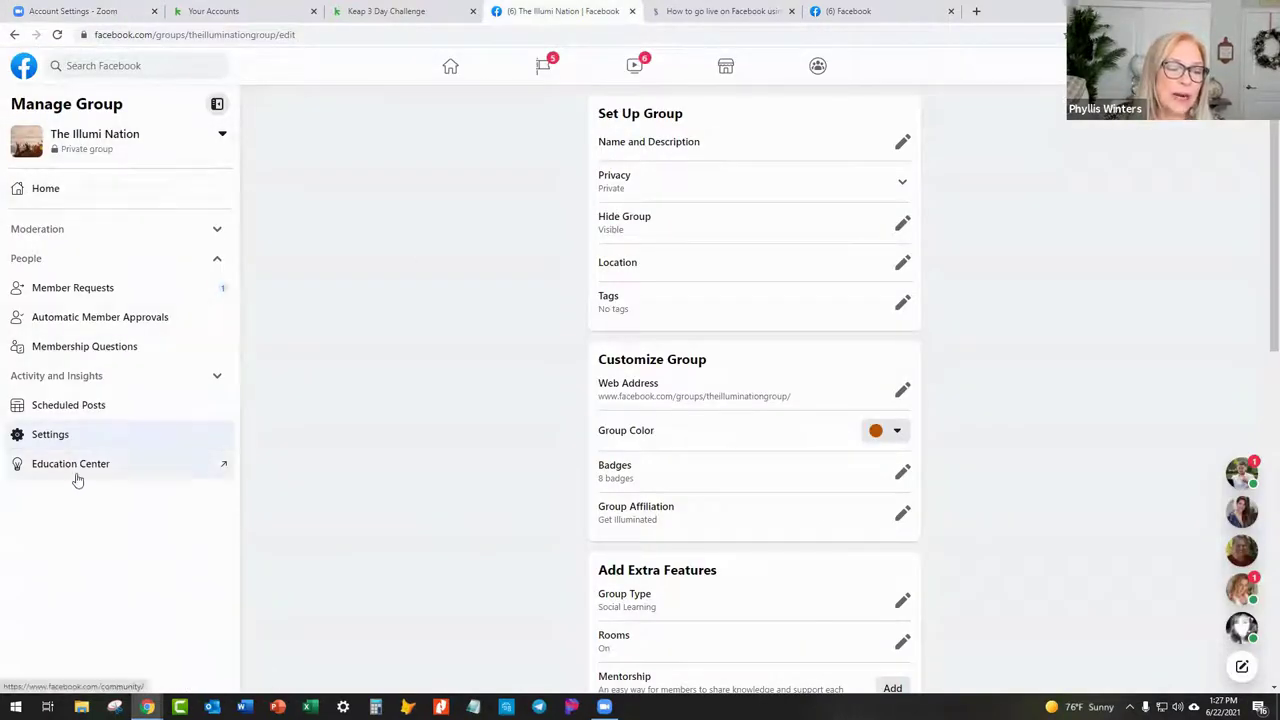
pyautogui.scroll(-7, 738, 423)
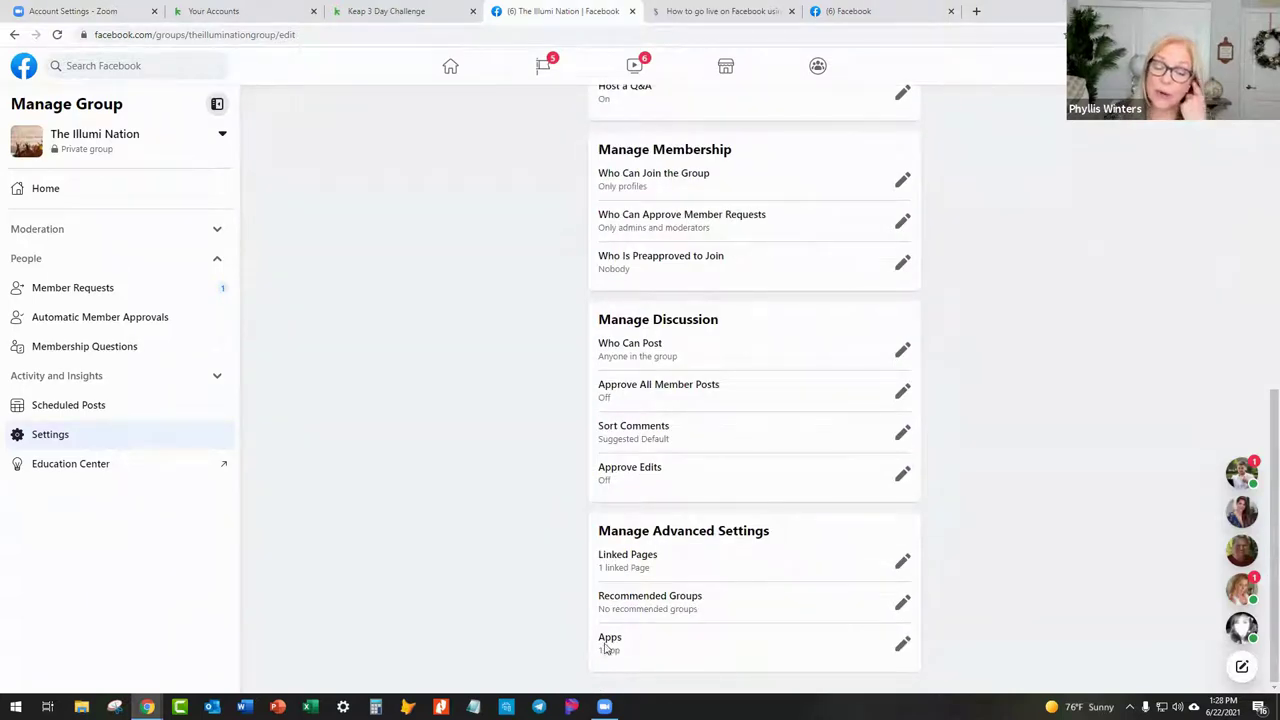
pyautogui.click(901, 648)
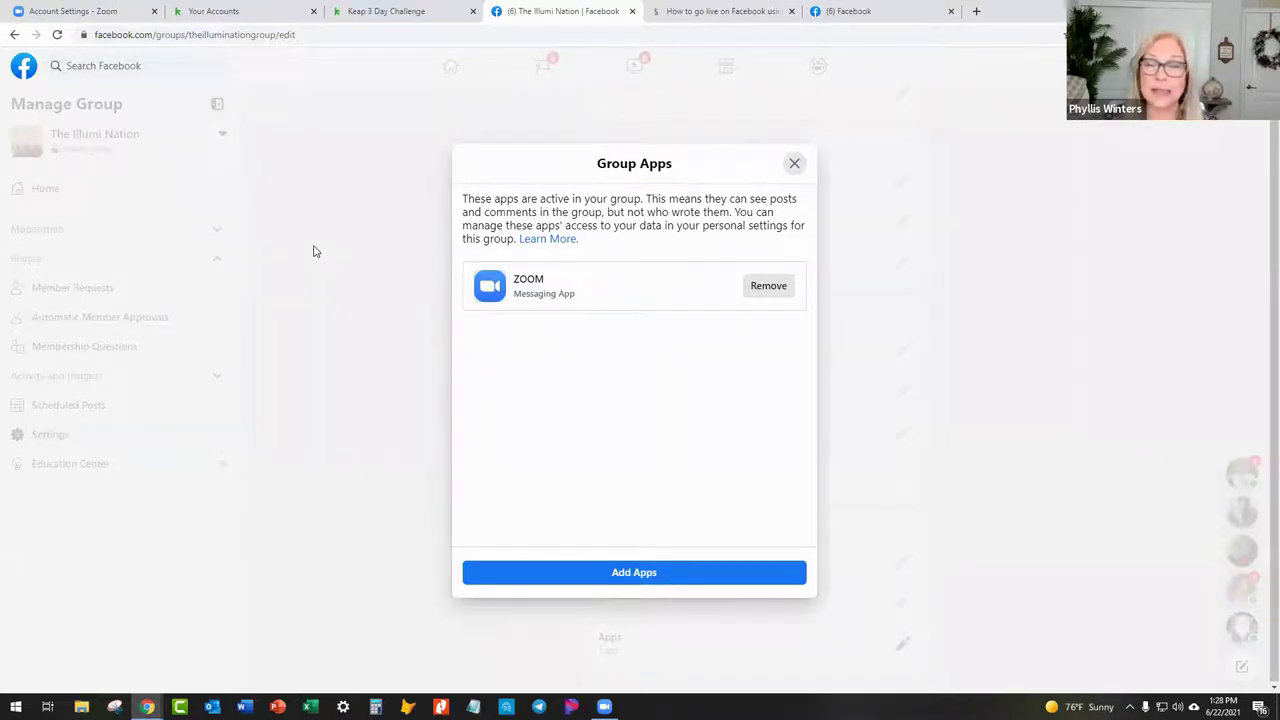
pyautogui.click(794, 163)
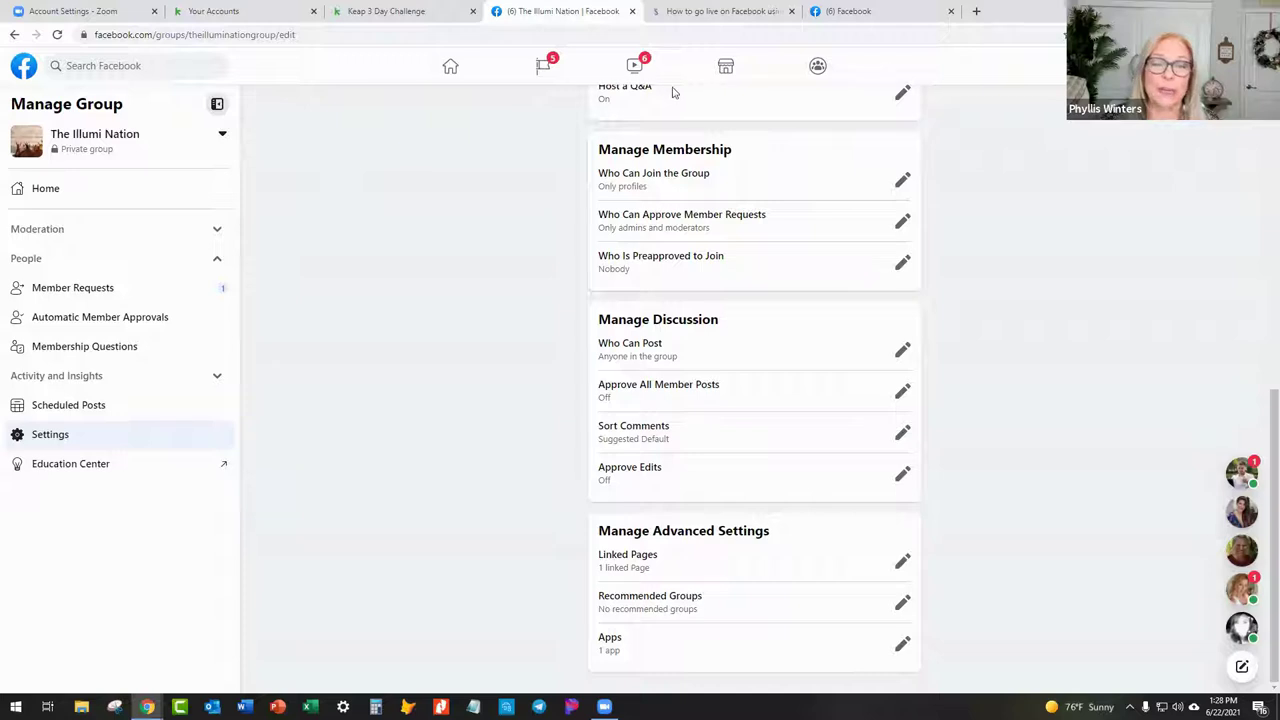
# - Load the ClickFunnels Funnels dashboard in a new Chrome tab
pyautogui.click(977, 11)
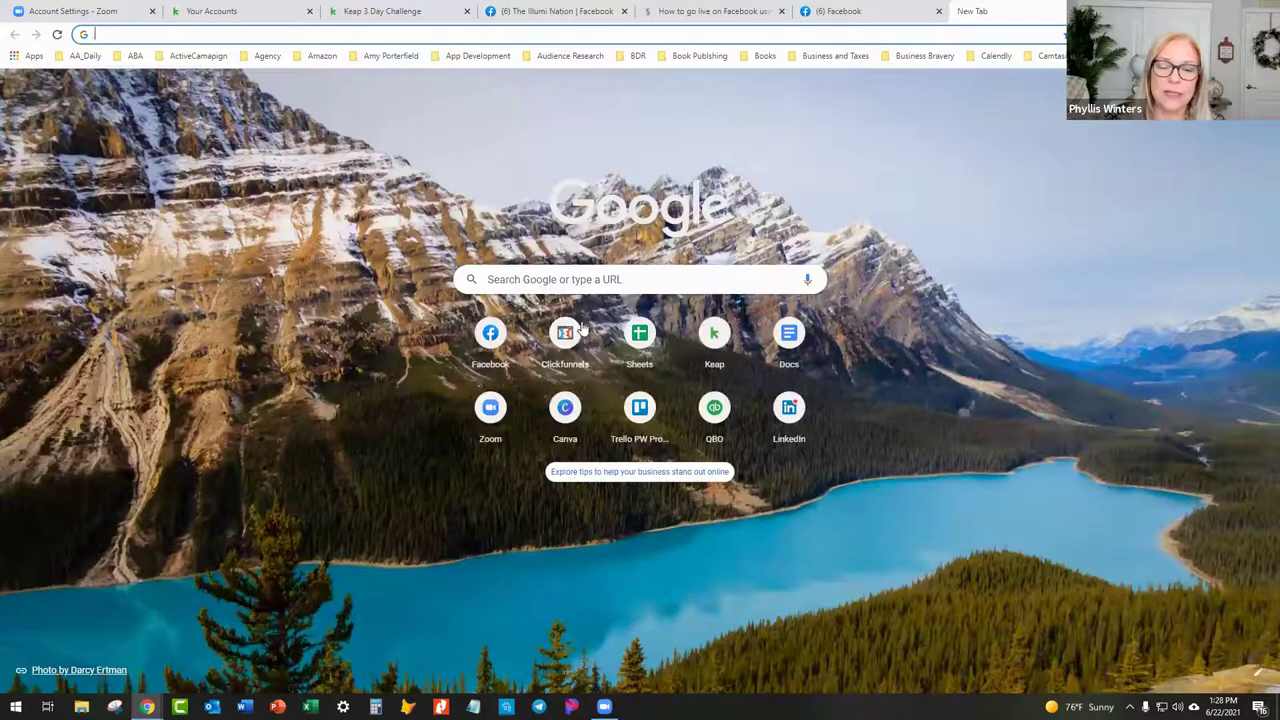
pyautogui.click(570, 334)
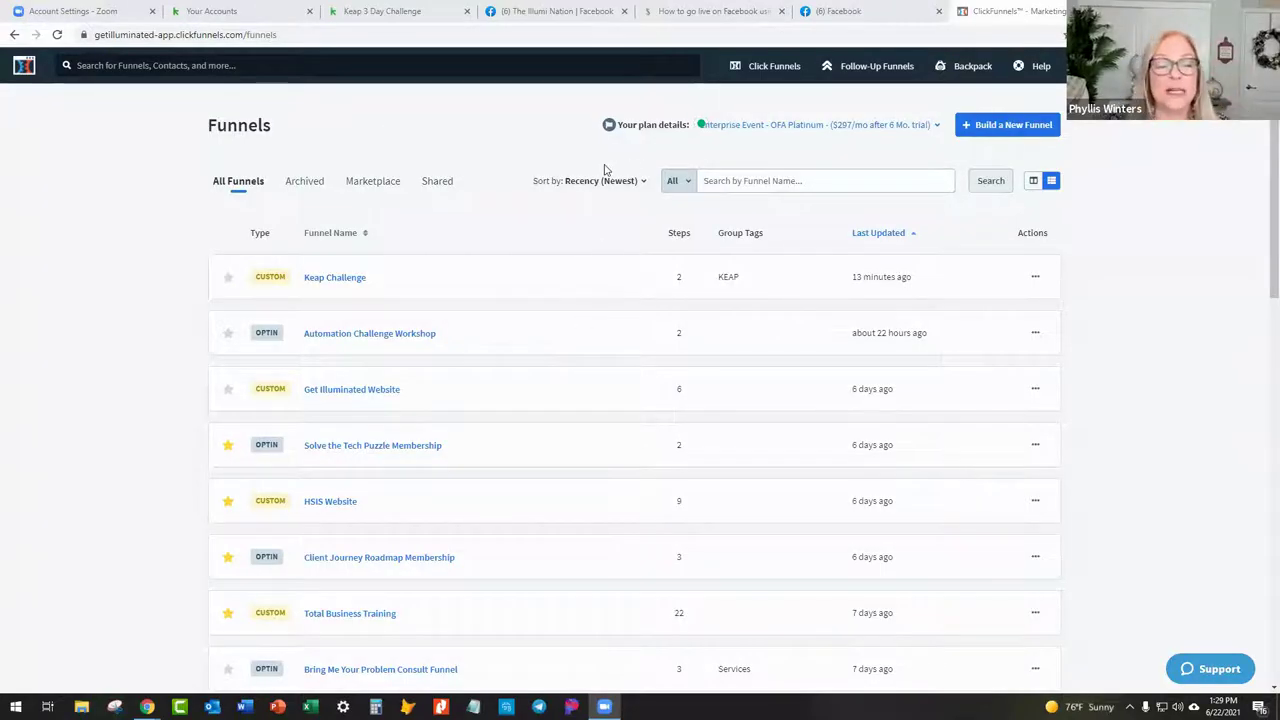
# - Preview the Keap Challenge funnel's Join the Challenge page and trigger its Register Now pop-up
pyautogui.click(330, 278)
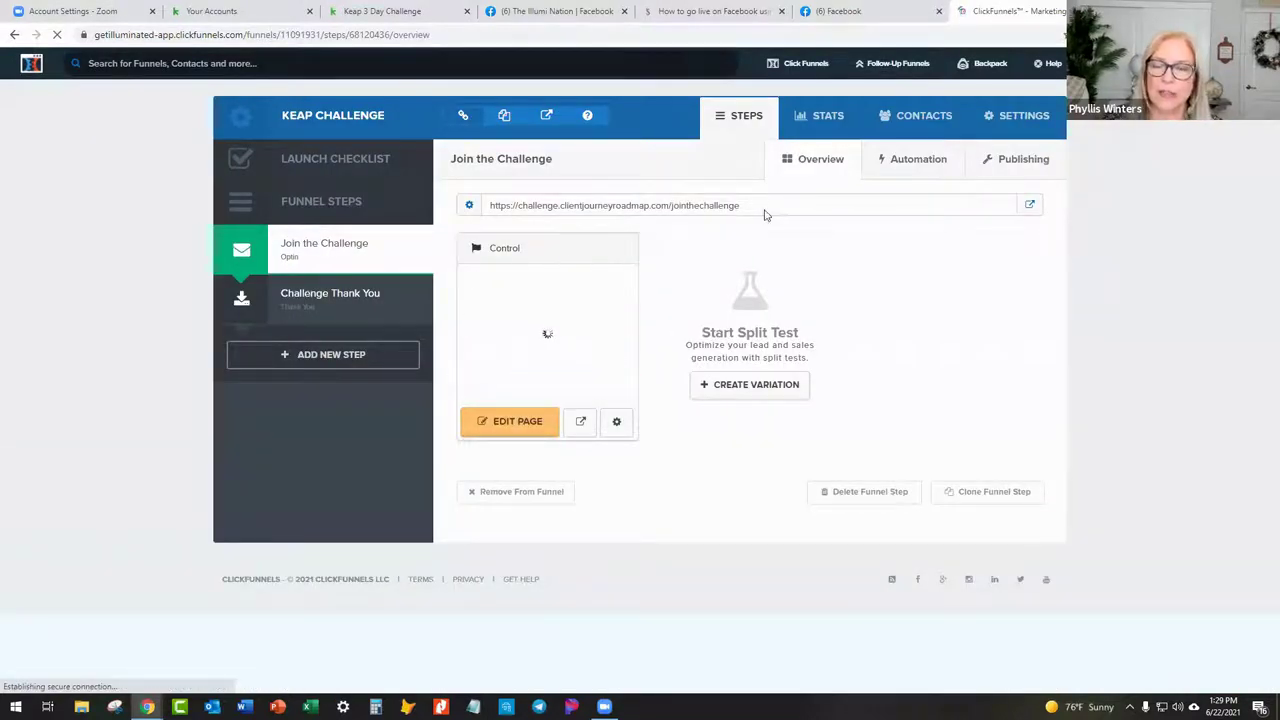
pyautogui.click(581, 423)
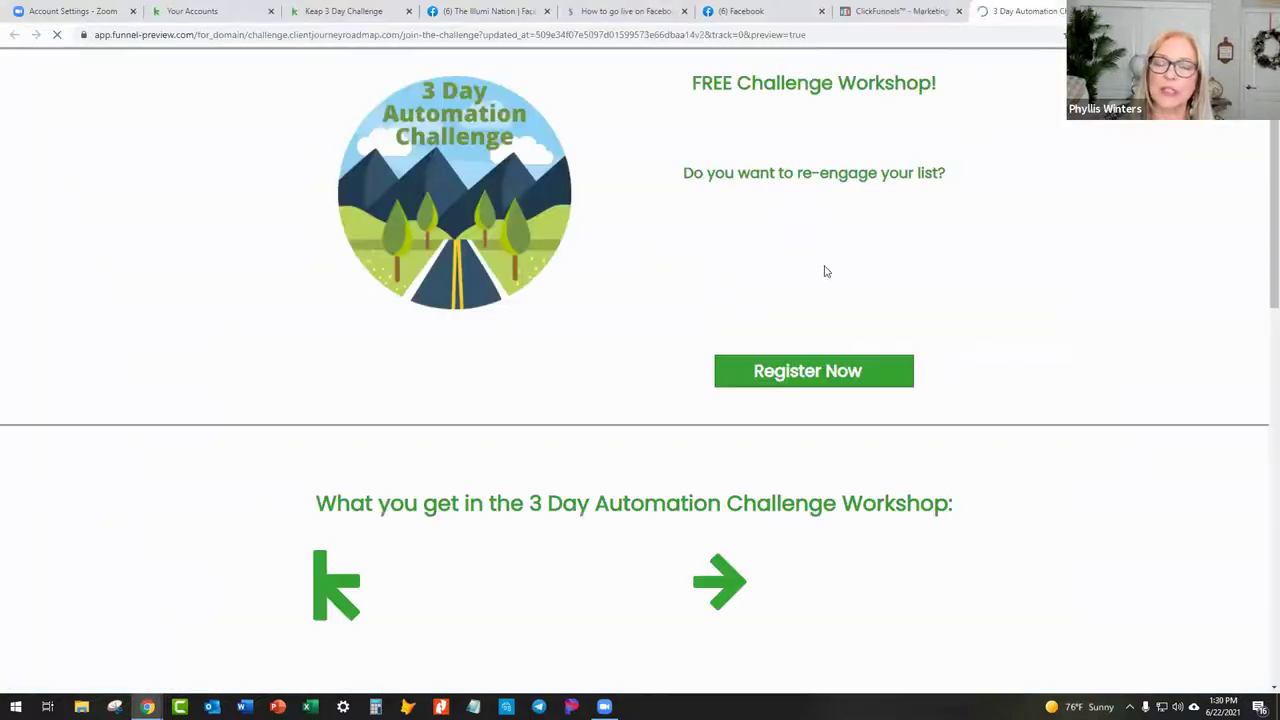
pyautogui.scroll(-4, 1100, 318)
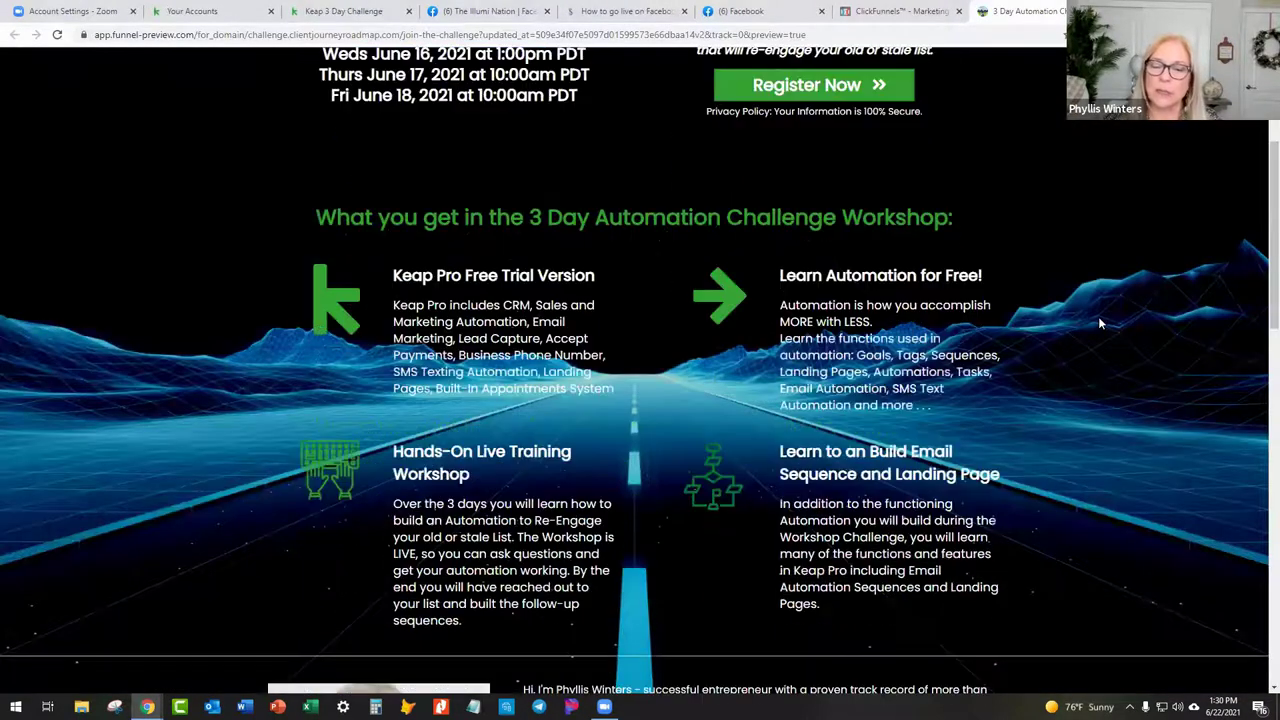
pyautogui.scroll(4, 1100, 322)
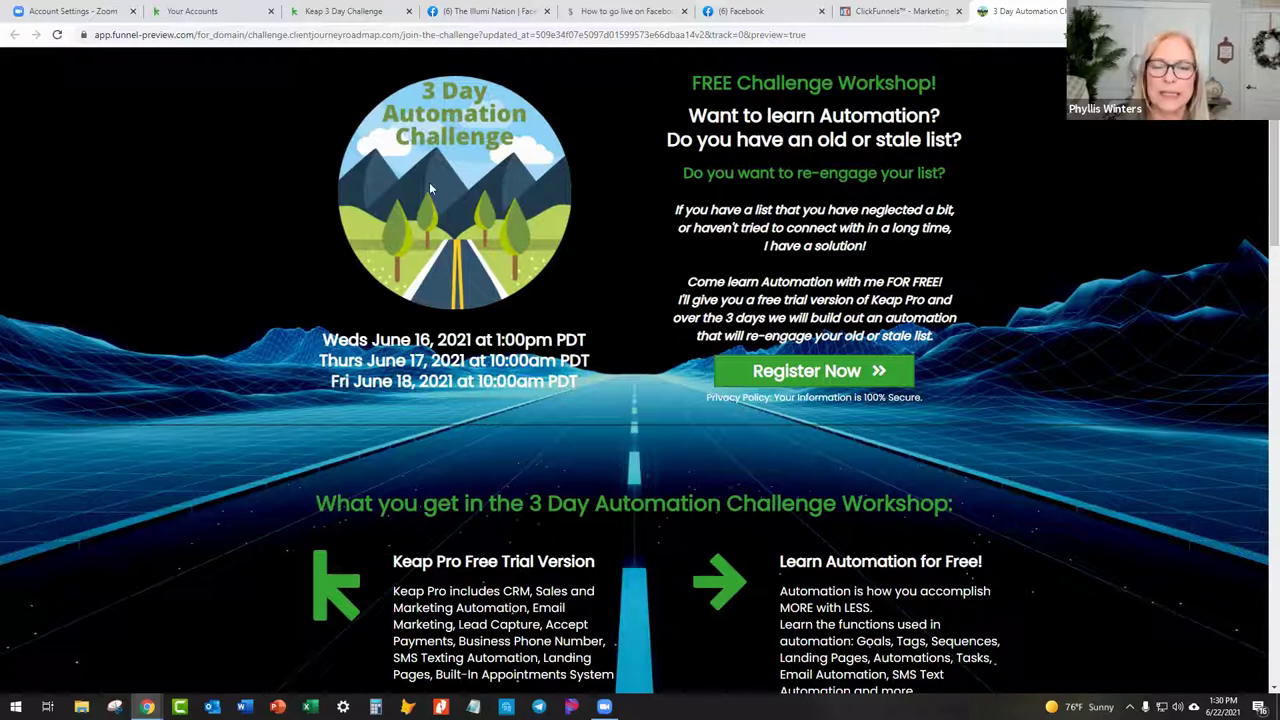
pyautogui.scroll(-10, 1050, 294)
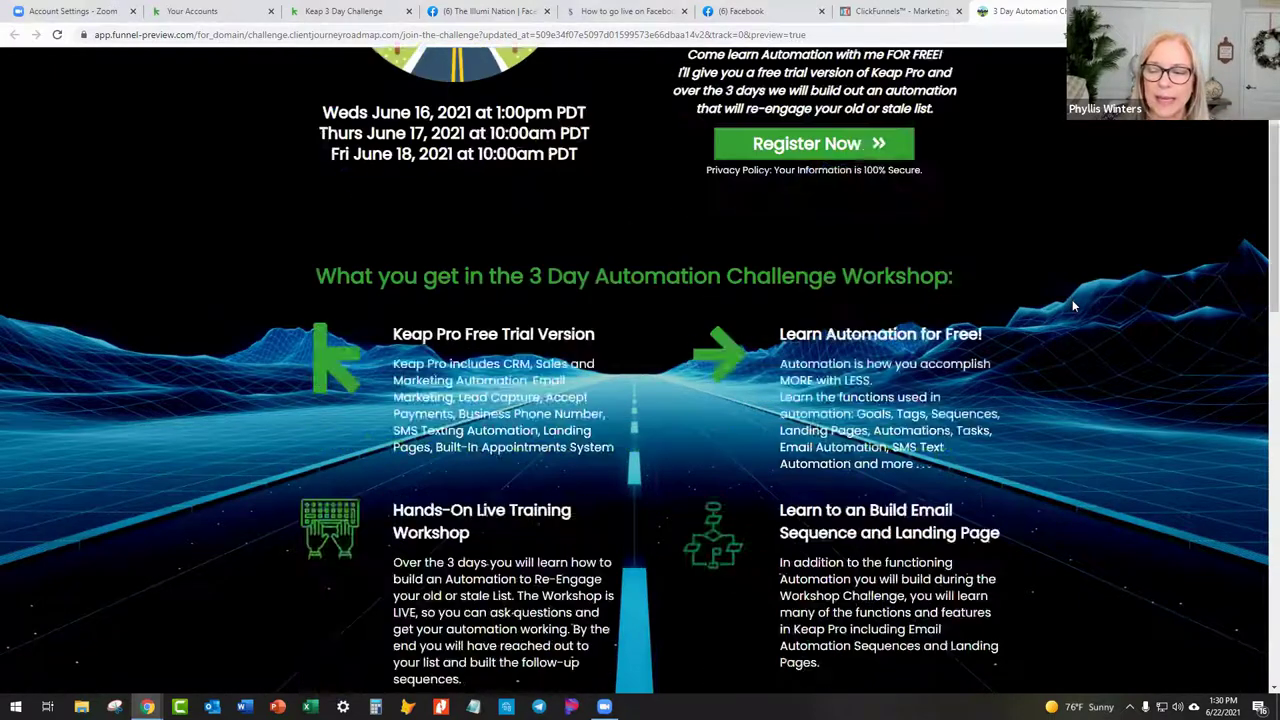
pyautogui.scroll(10, 1065, 296)
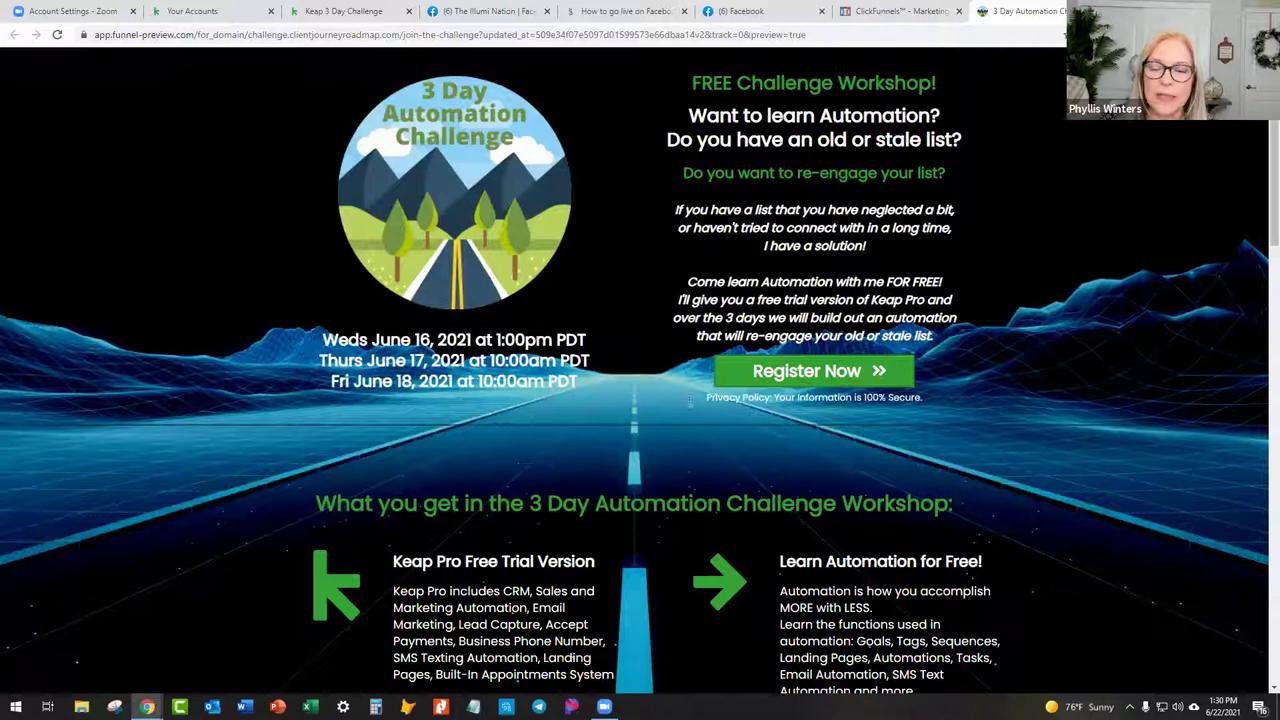
pyautogui.click(800, 370)
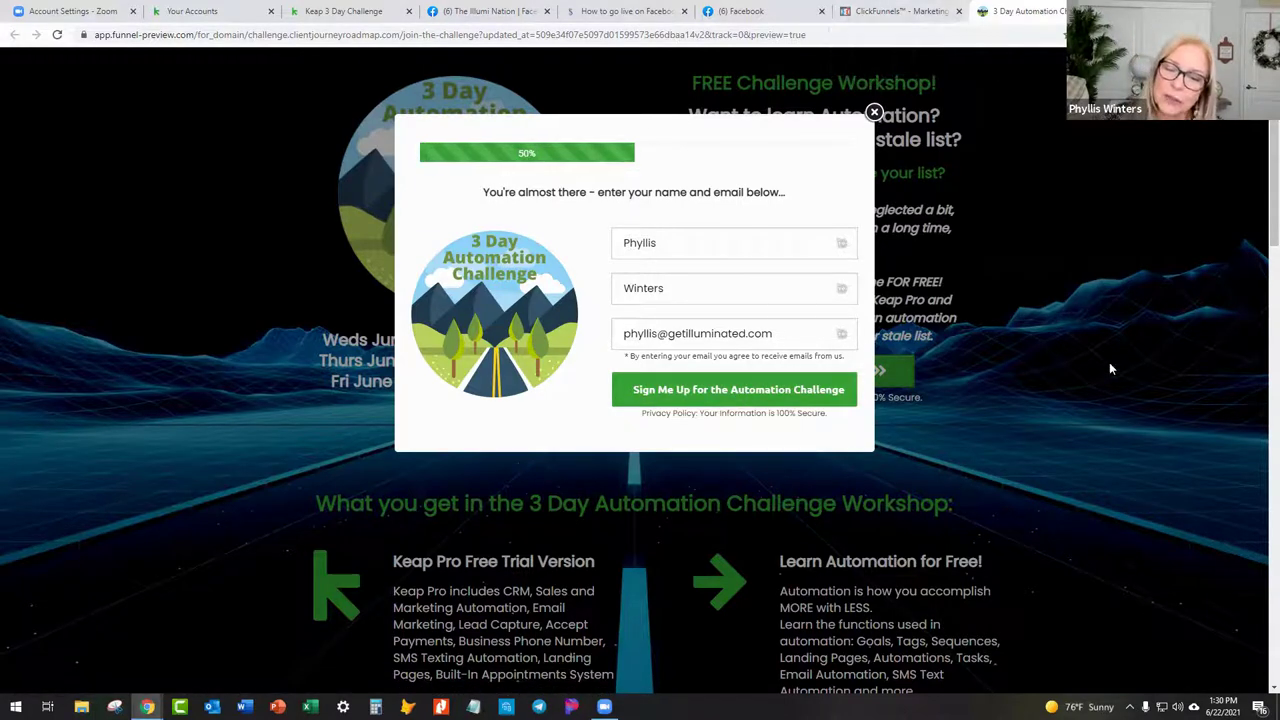
# - Open the Join the Challenge opt-in page in the ClickFunnels page editor
pyautogui.click(886, 10)
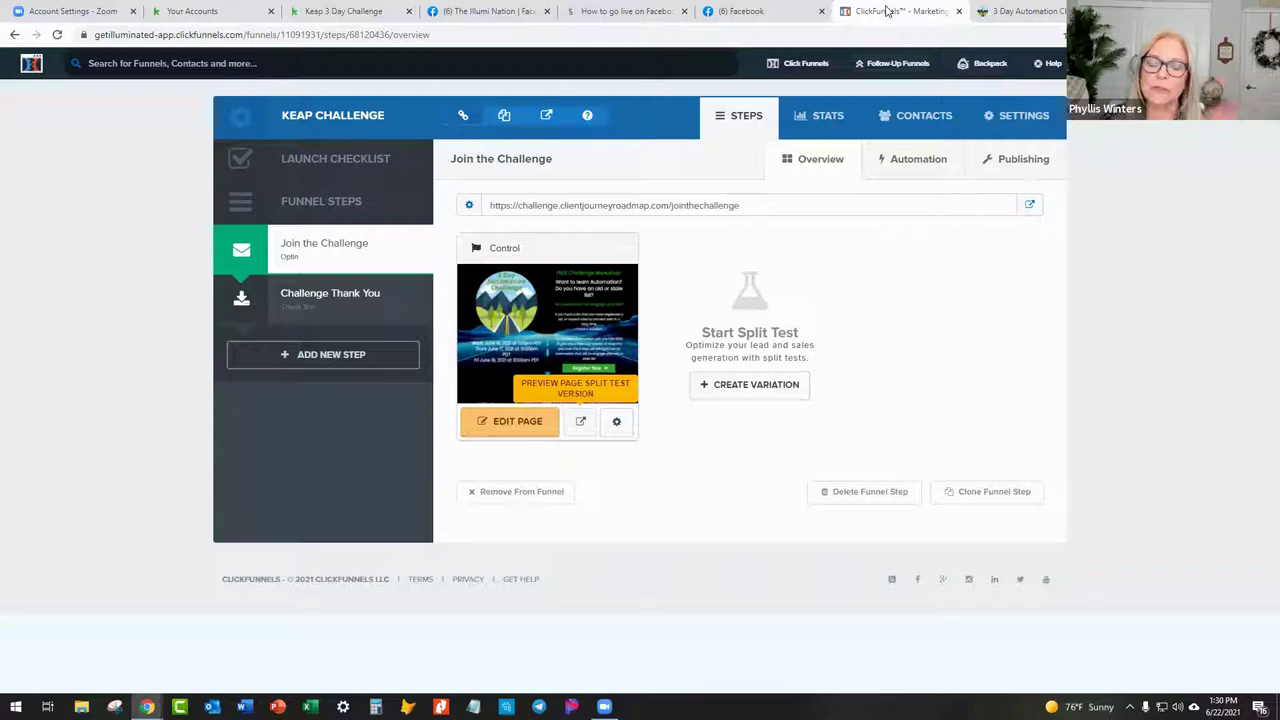
pyautogui.click(515, 420)
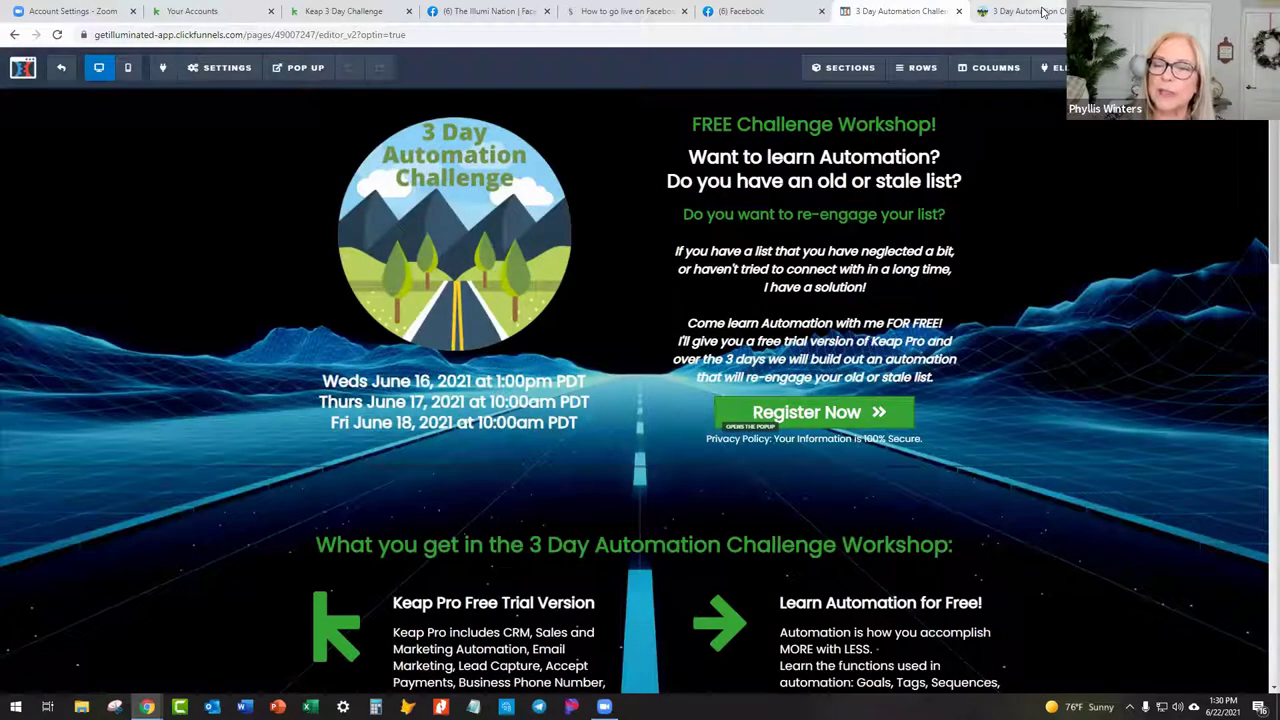
pyautogui.click(1043, 12)
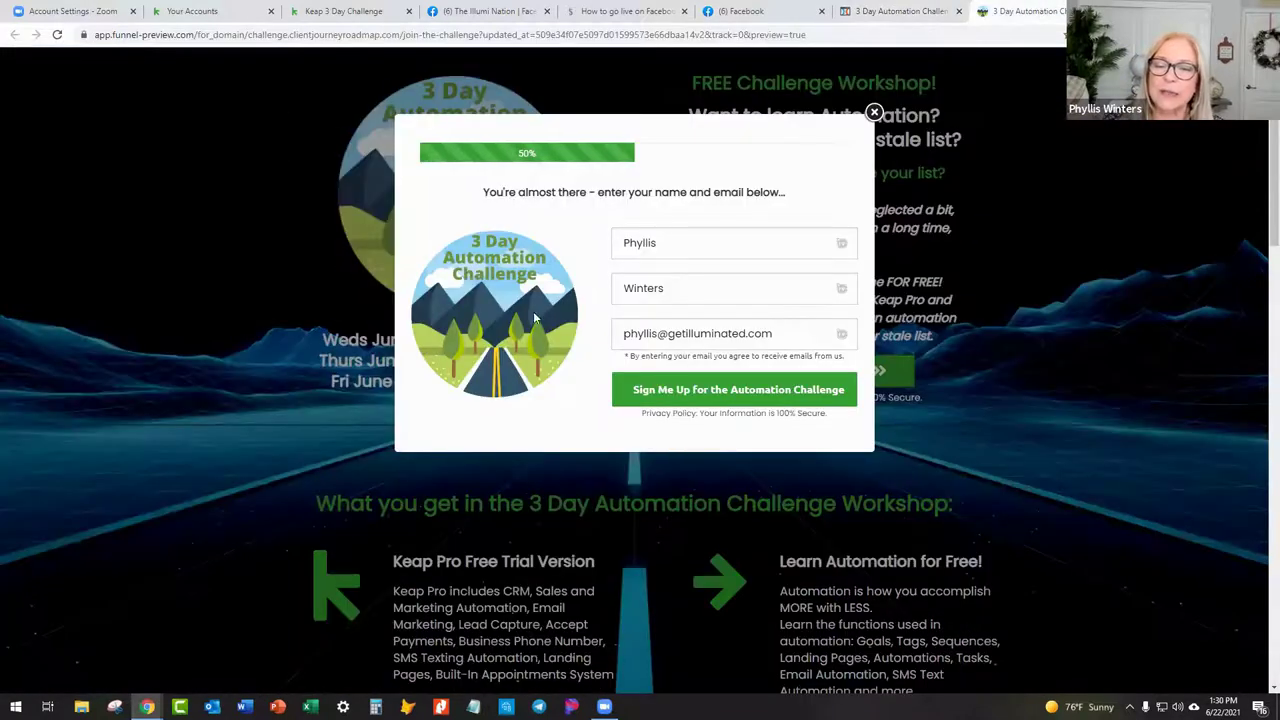
pyautogui.click(910, 13)
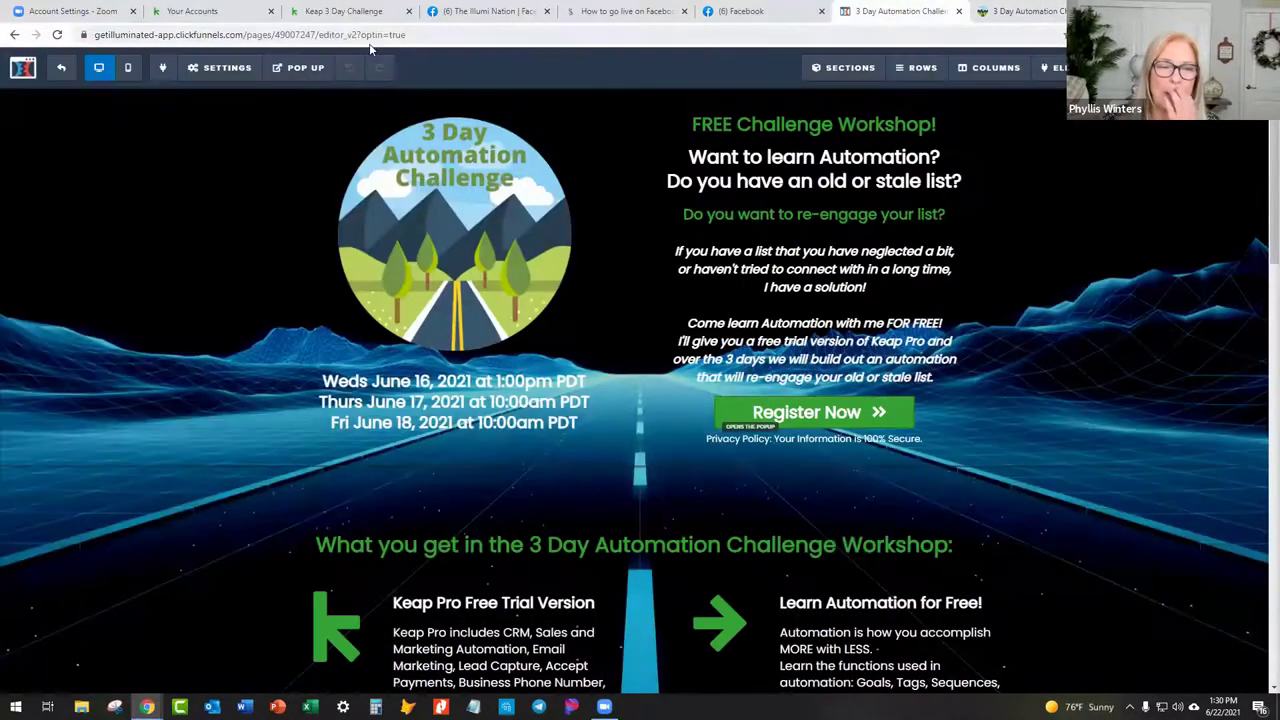
# - Review the pop-up form's settings, then switch to the Keap 3 Day Challenge campaign
pyautogui.click(306, 68)
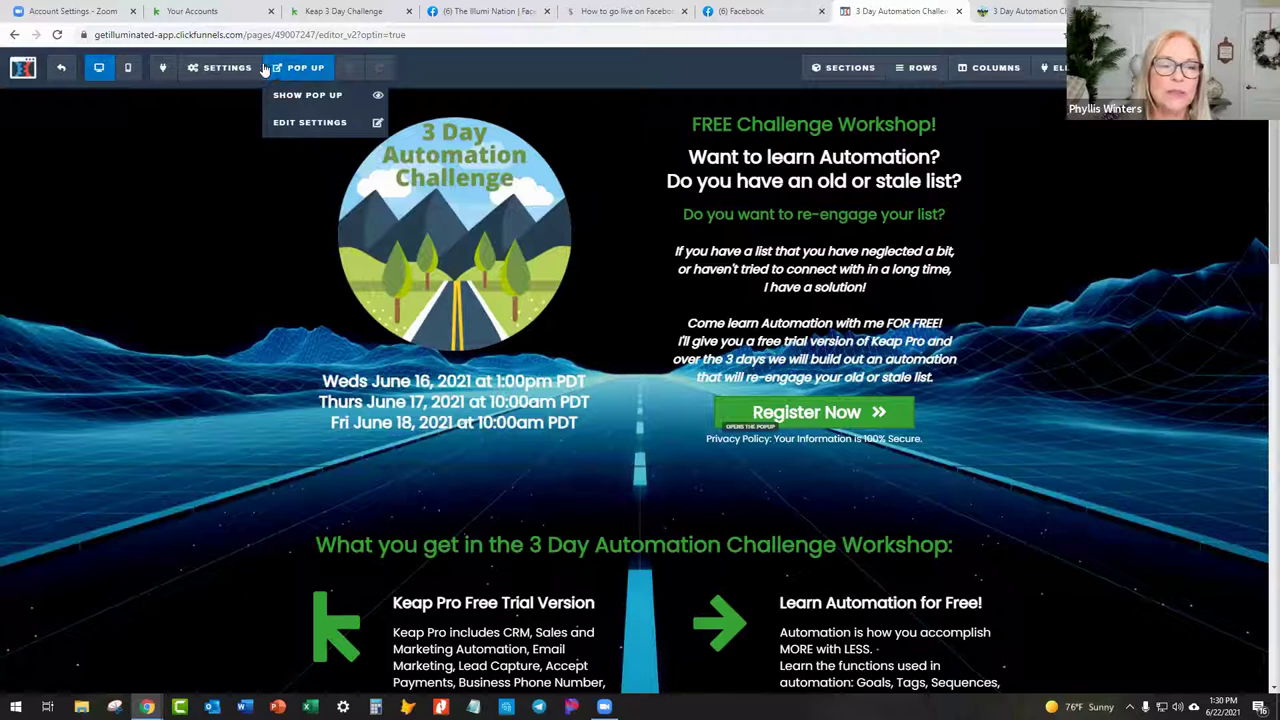
pyautogui.click(298, 128)
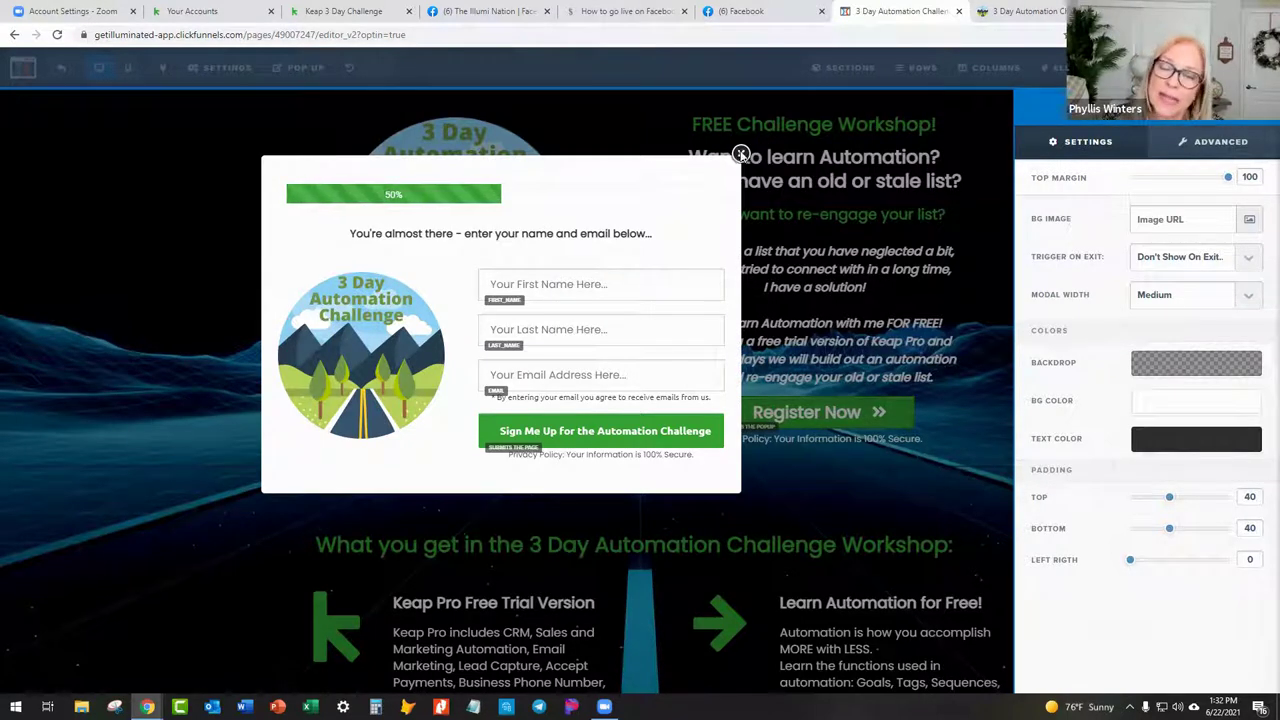
pyautogui.click(740, 155)
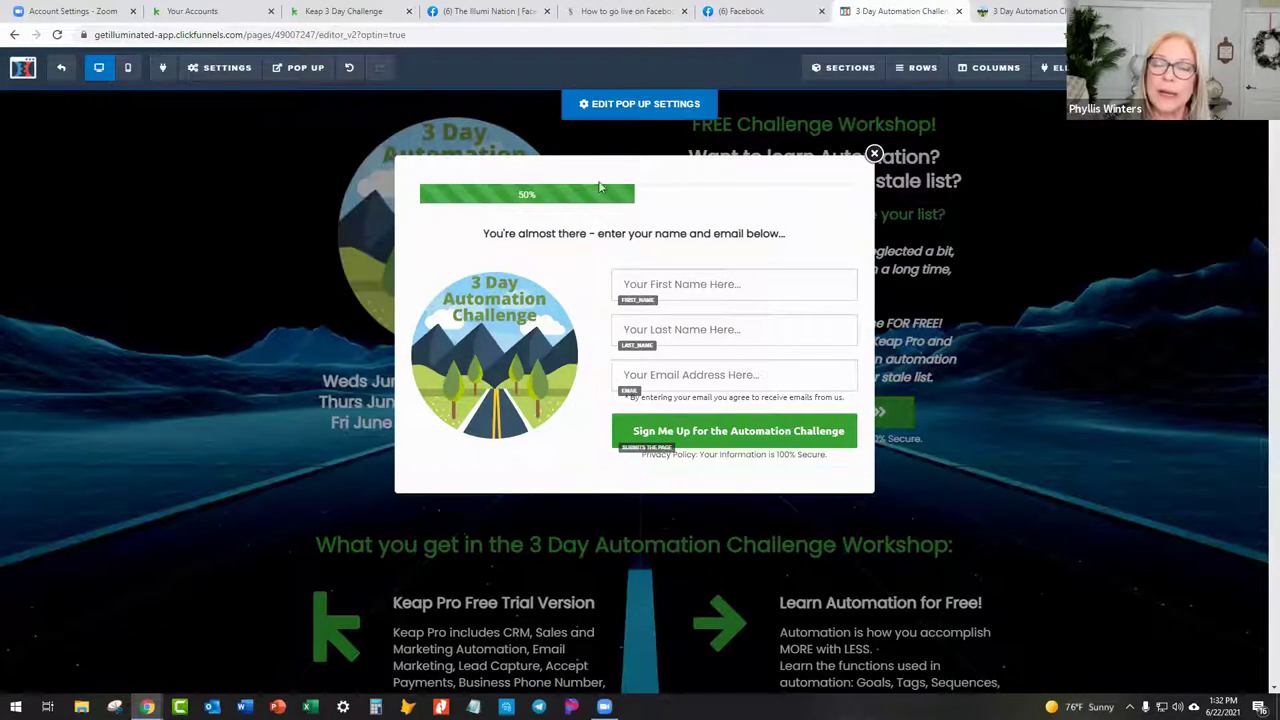
pyautogui.click(362, 12)
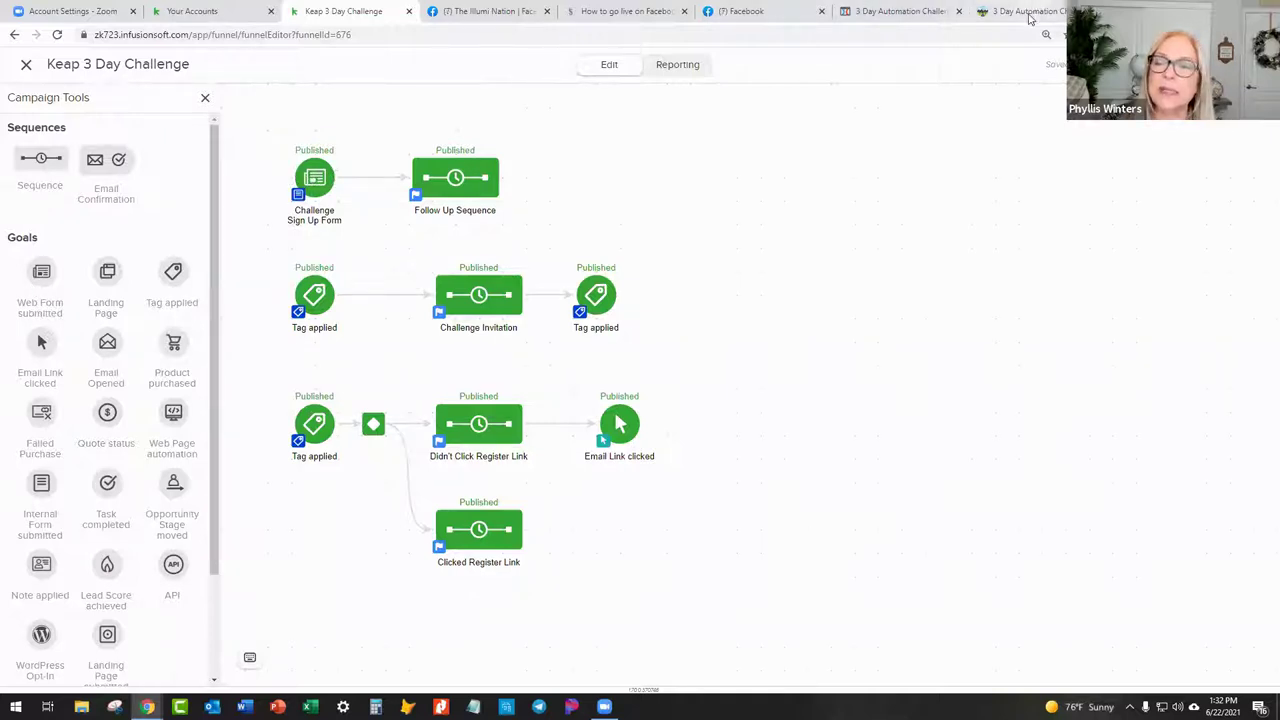
# - Open the Challenge Sign Up Form goal with its First Name, Last Name and Email fields
pyautogui.hotkey('ctrl', '9')
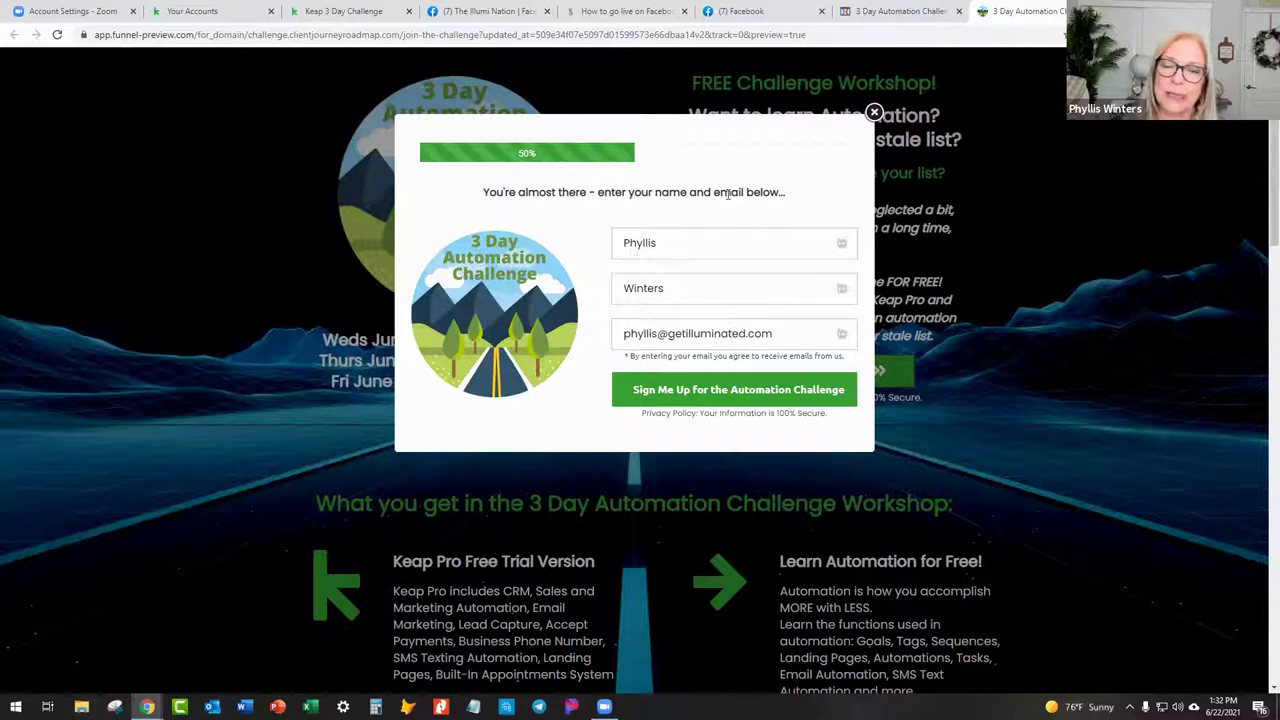
pyautogui.click(338, 11)
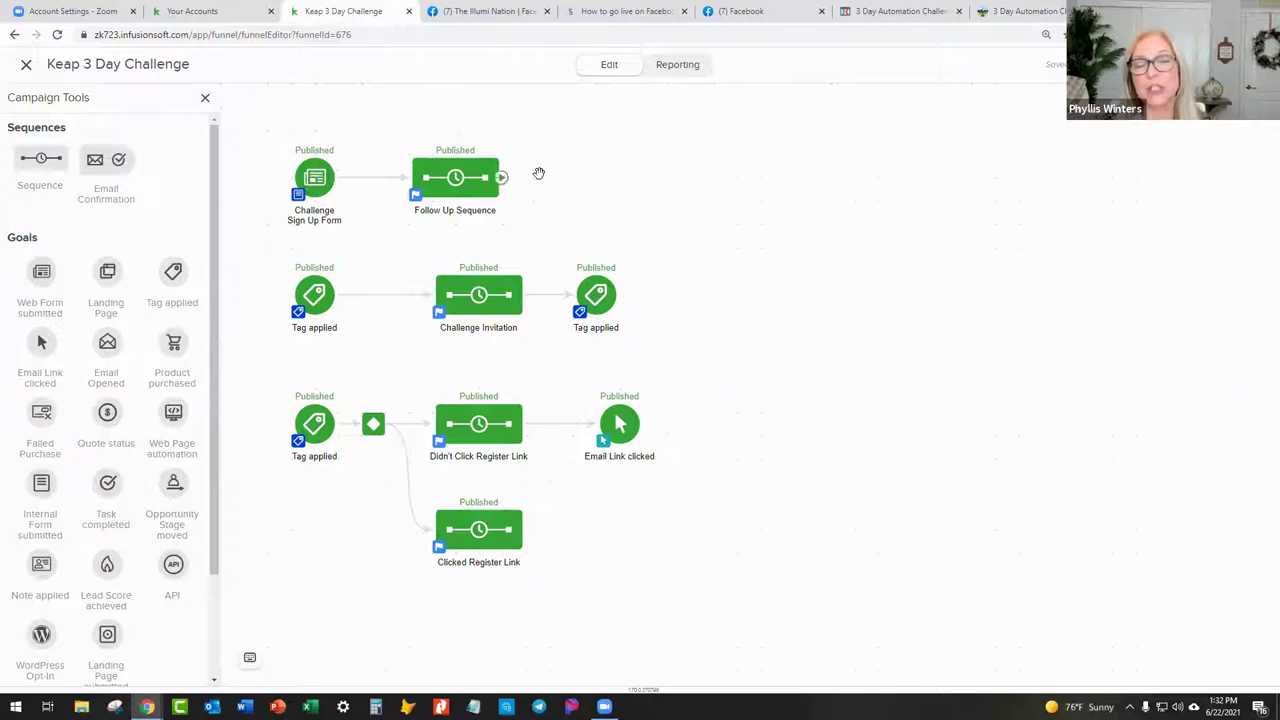
pyautogui.click(314, 178)
pyautogui.doubleClick(314, 178)
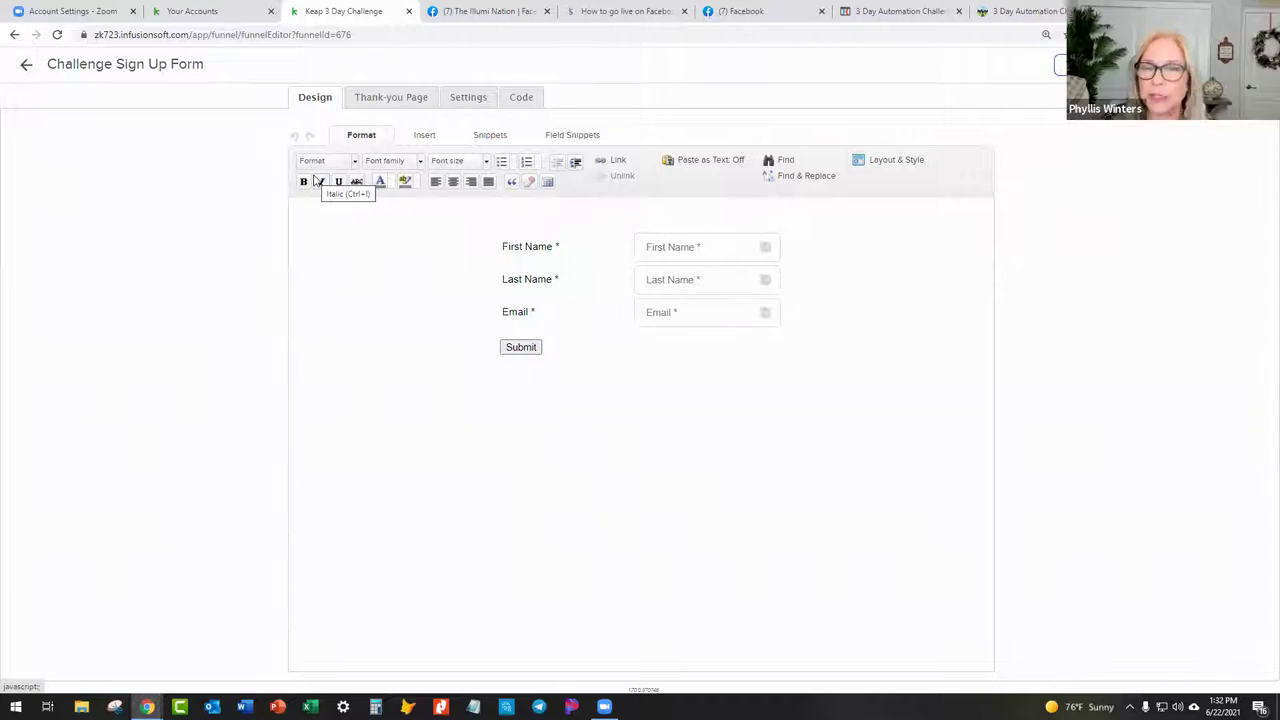
# - Copy the sign-up form's HTML Code (unstyled) and go back to the ClickFunnels editor
pyautogui.click(1025, 11)
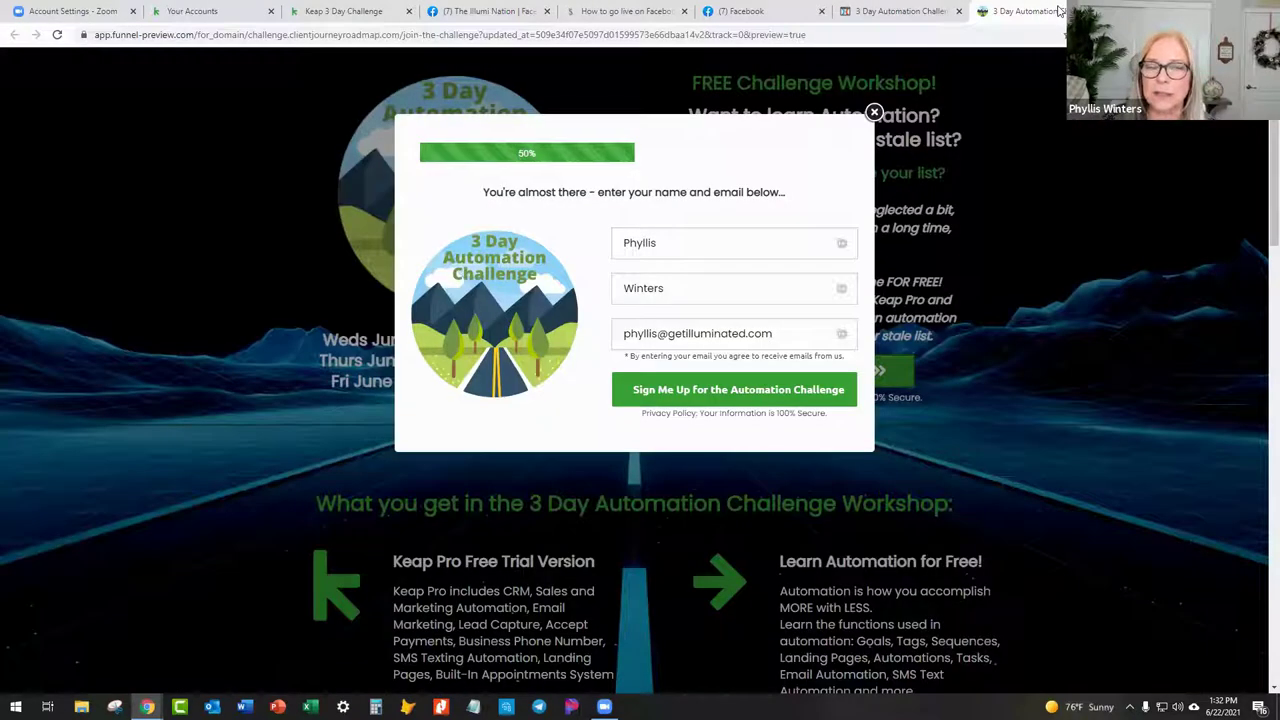
pyautogui.click(364, 12)
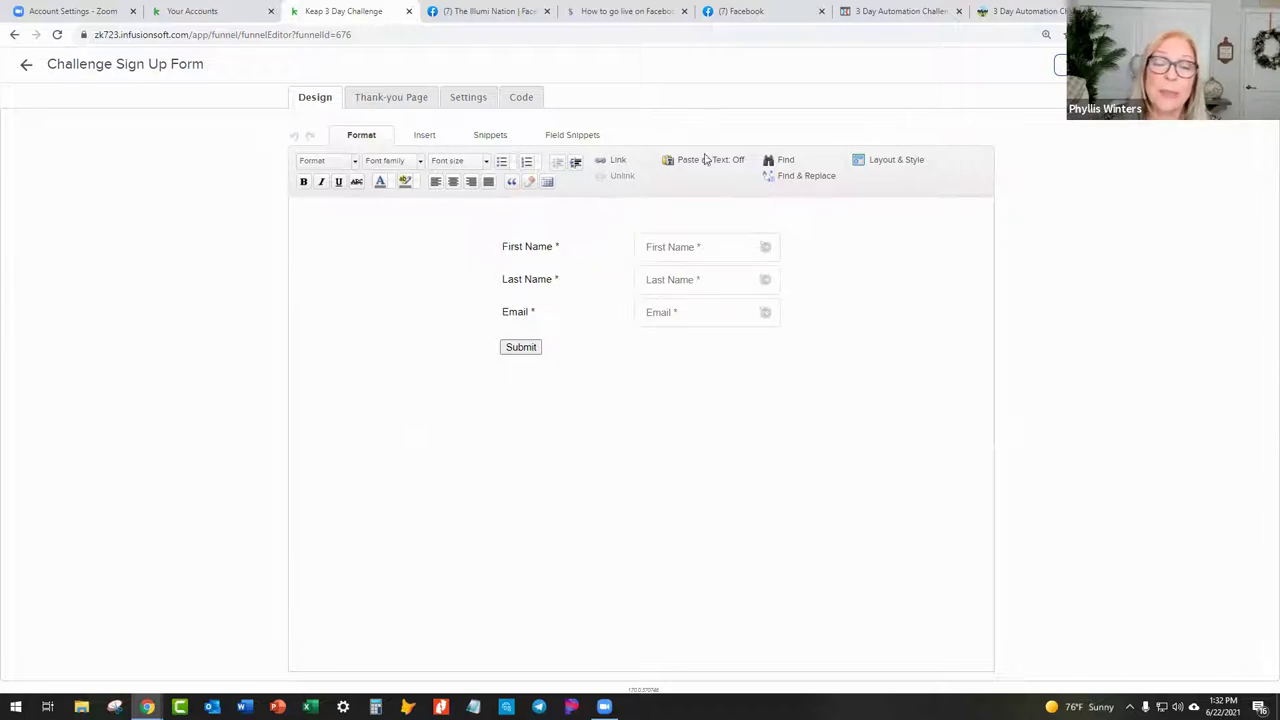
pyautogui.click(521, 99)
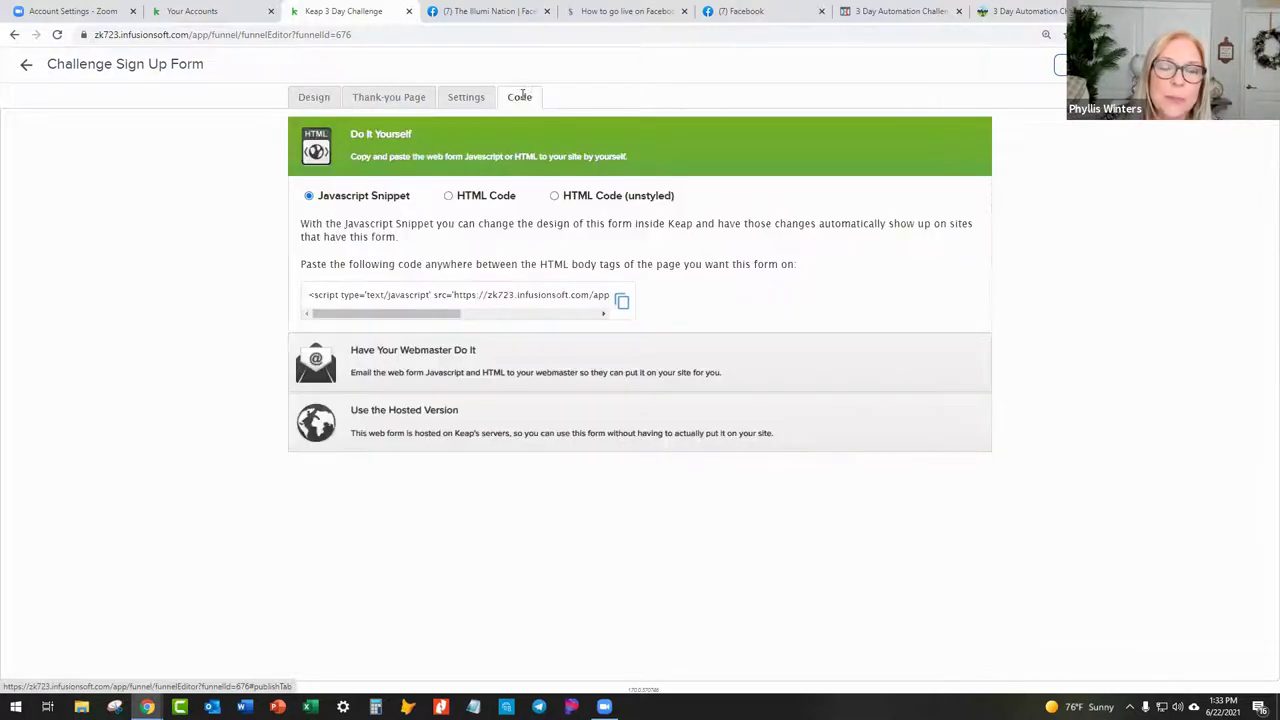
pyautogui.click(555, 197)
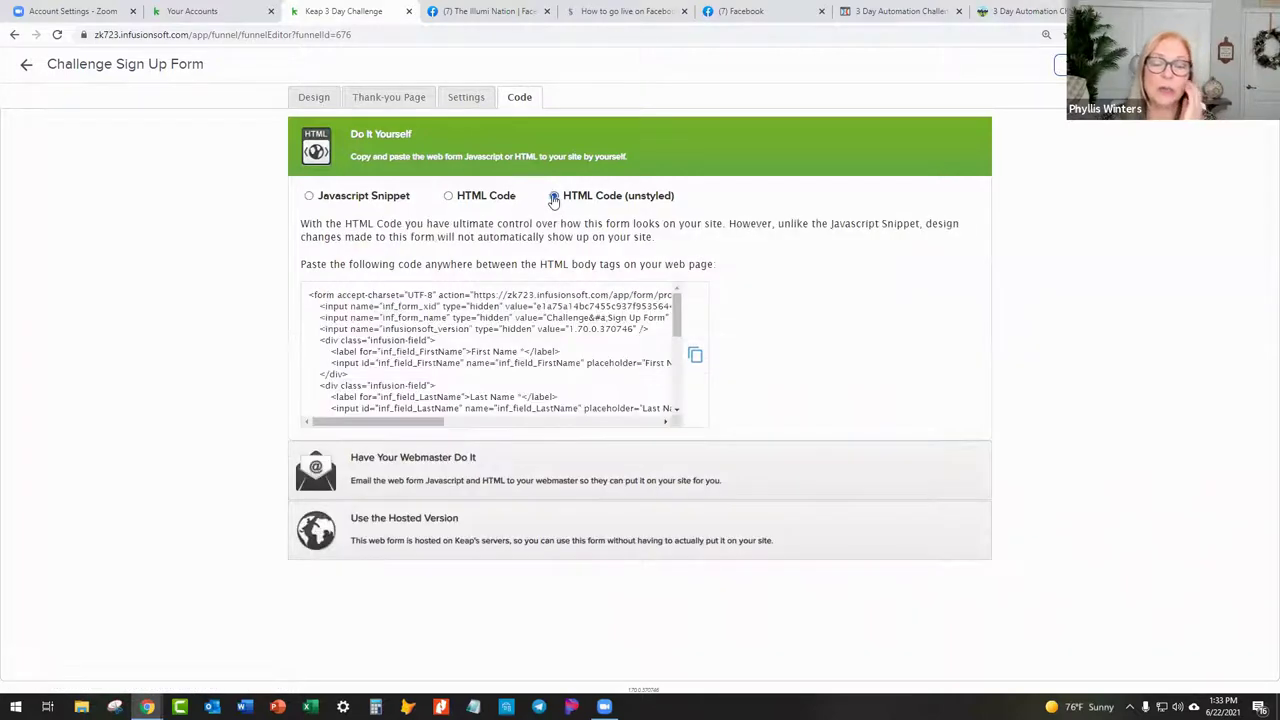
pyautogui.click(696, 359)
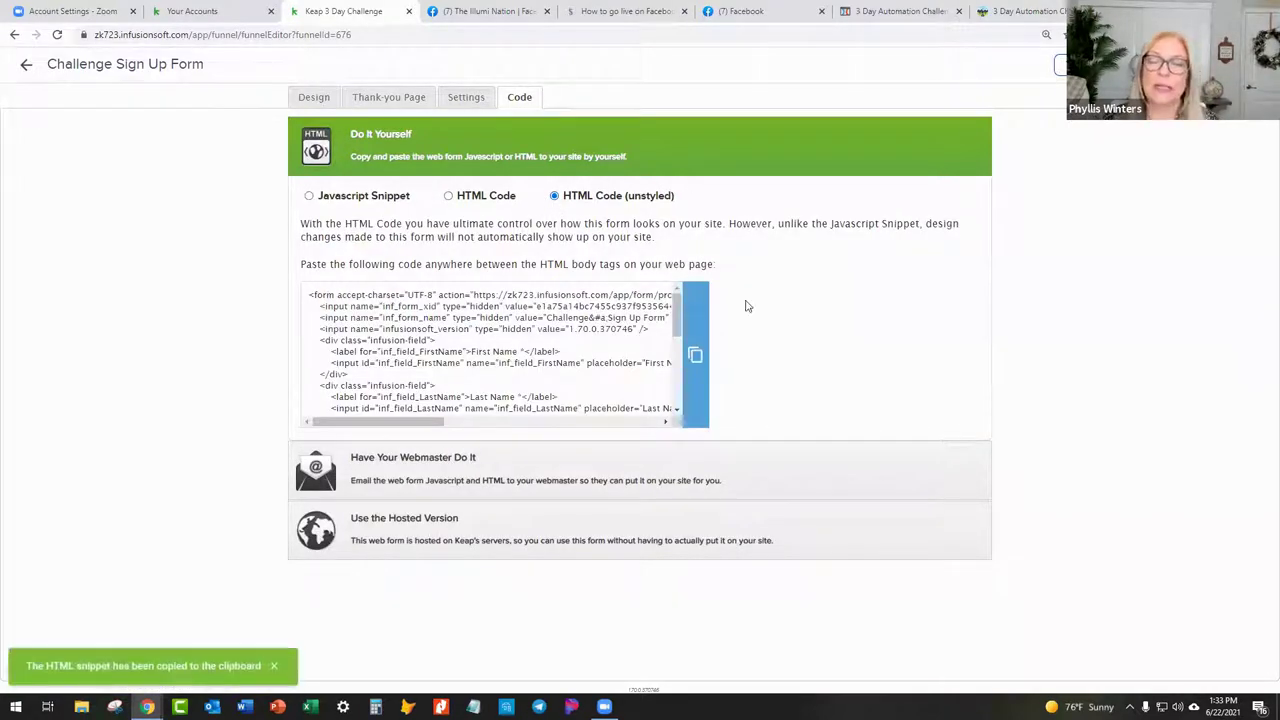
pyautogui.click(884, 10)
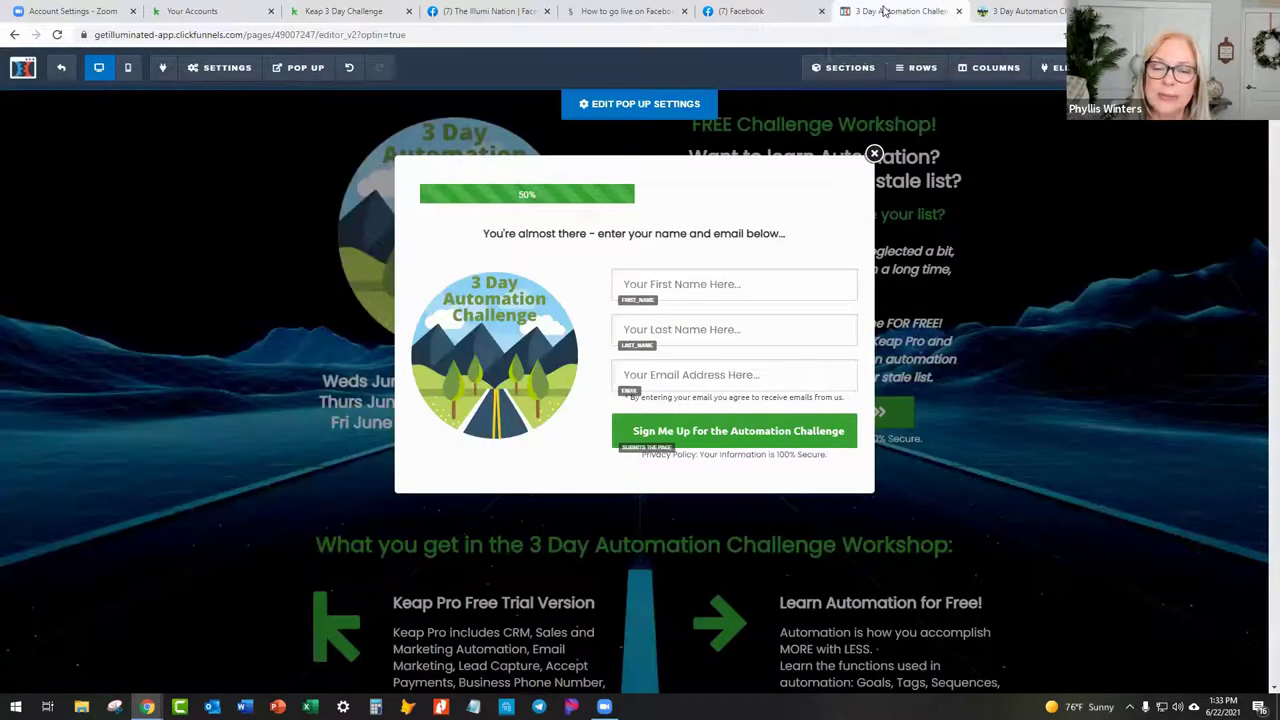
# - Remove the page's existing HTML form auto-responder integration so it reads Not Connected
pyautogui.click(874, 155)
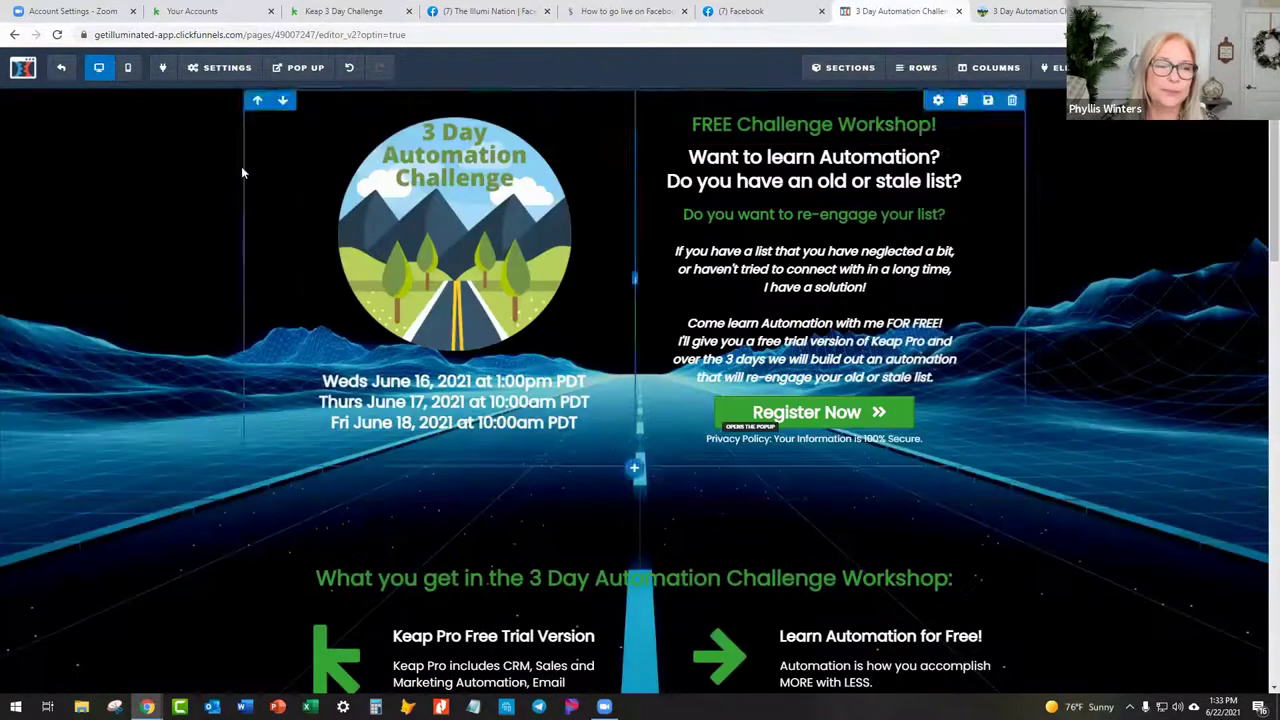
pyautogui.moveTo(210, 67)
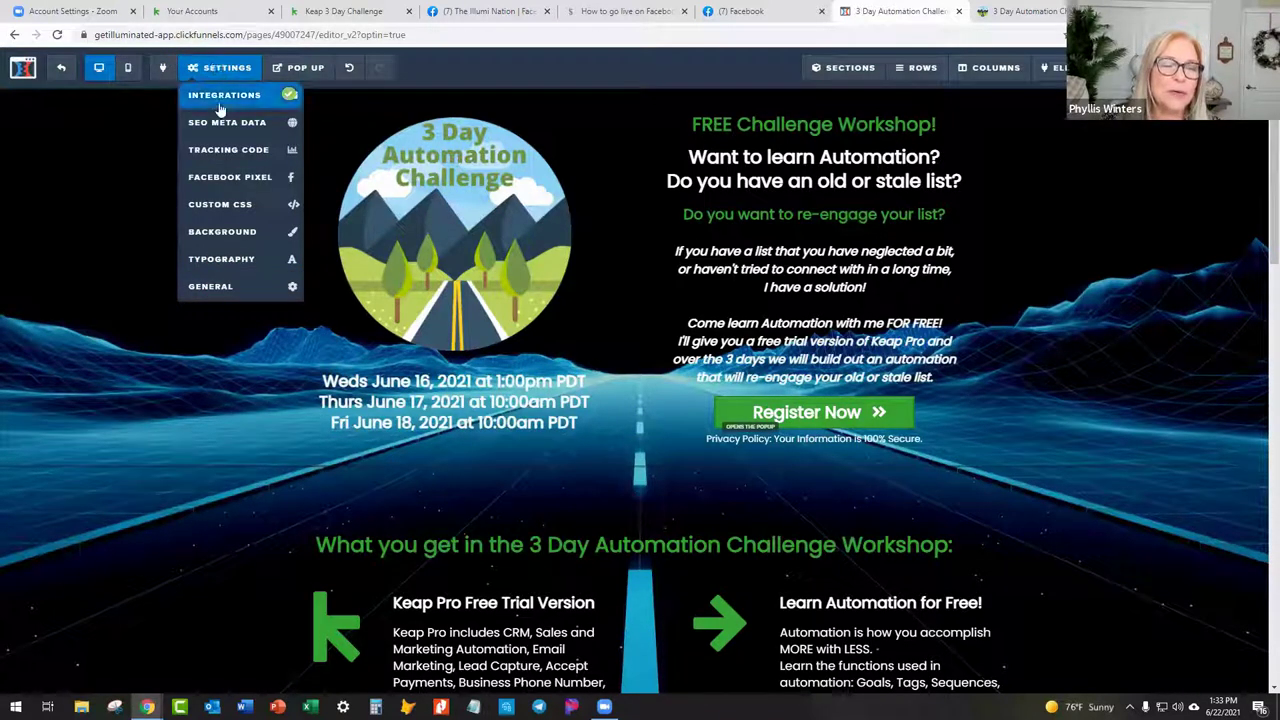
pyautogui.click(211, 100)
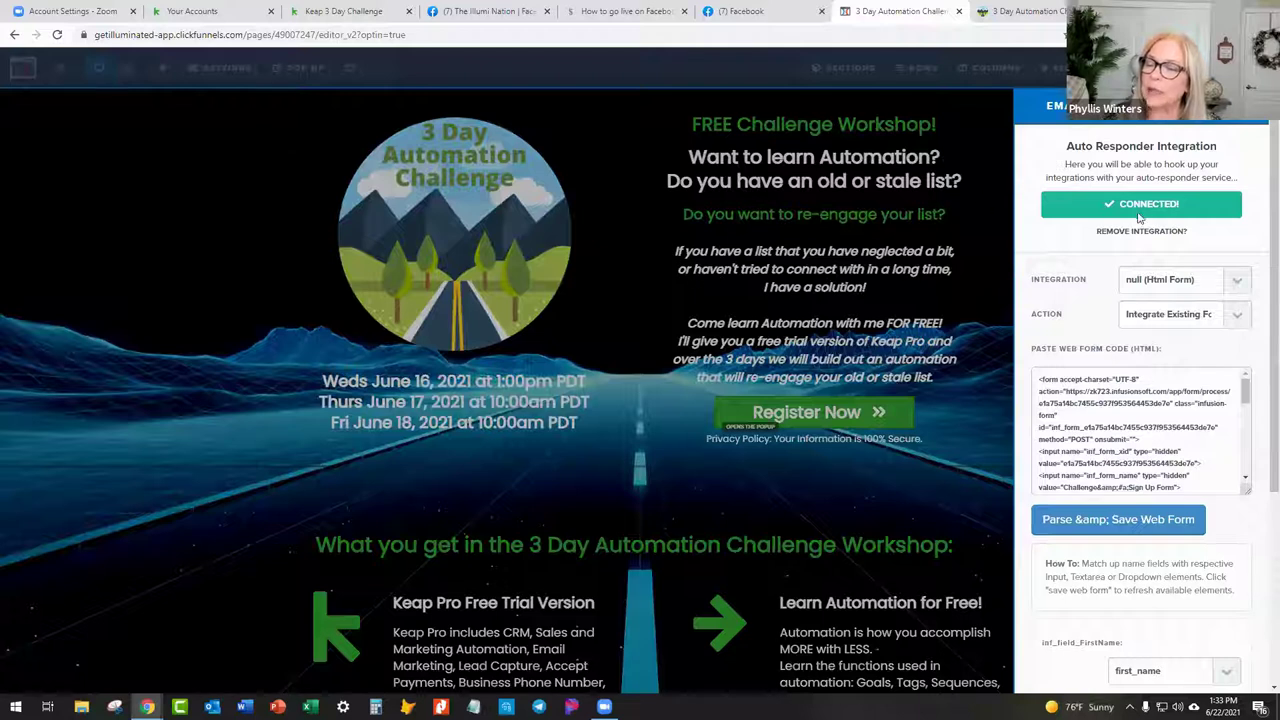
pyautogui.click(1138, 231)
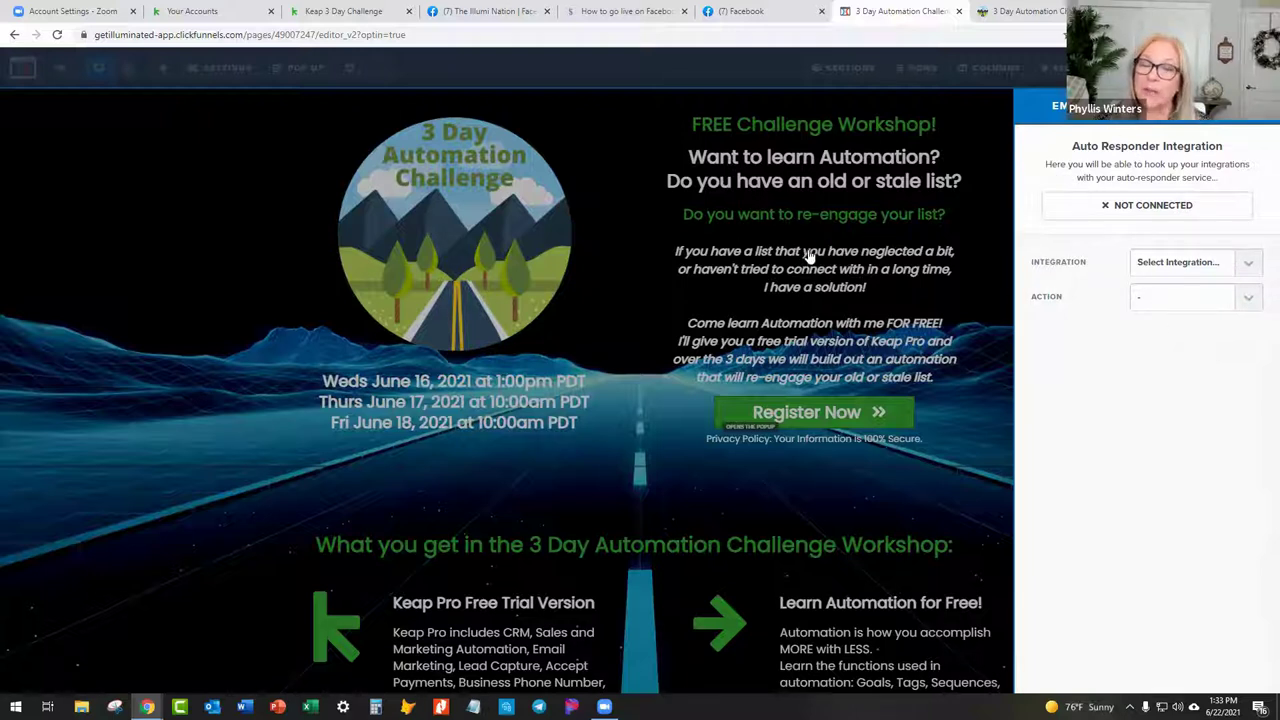
# - Choose Infusionsoft (Infusionsoft Api) as the integration and view its Add & Run Action Set action
pyautogui.click(1248, 266)
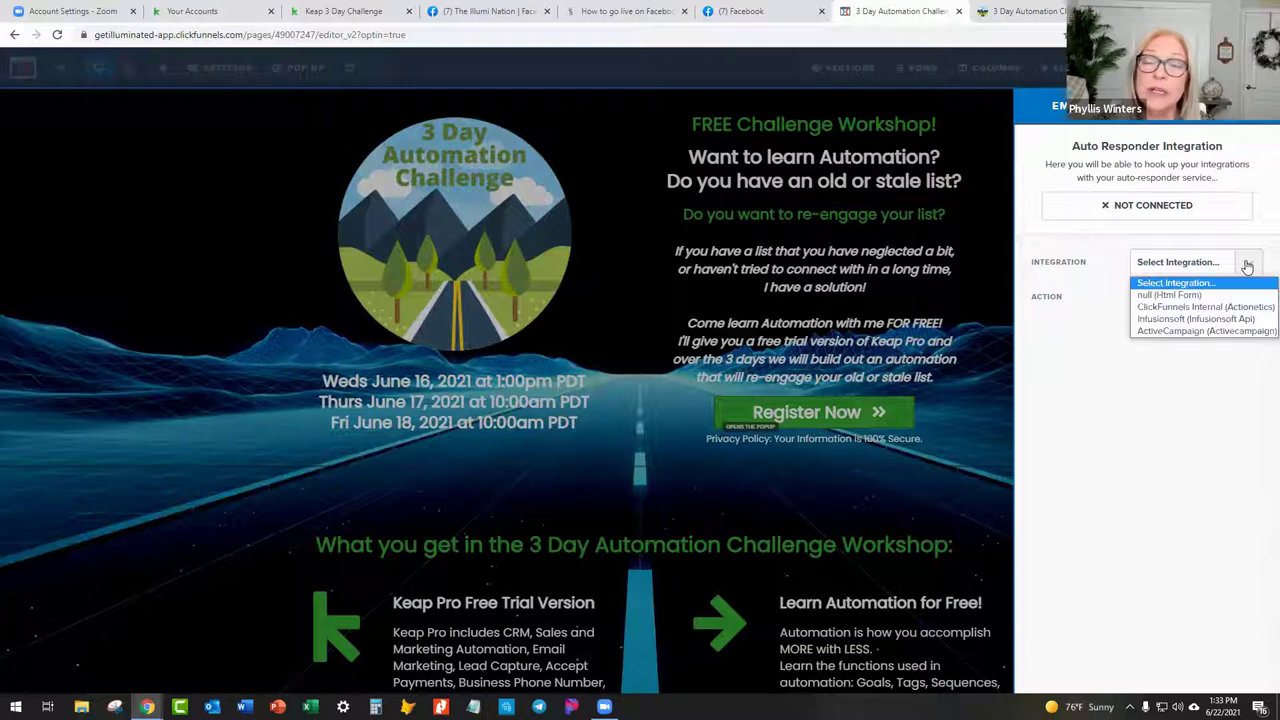
pyautogui.click(1180, 320)
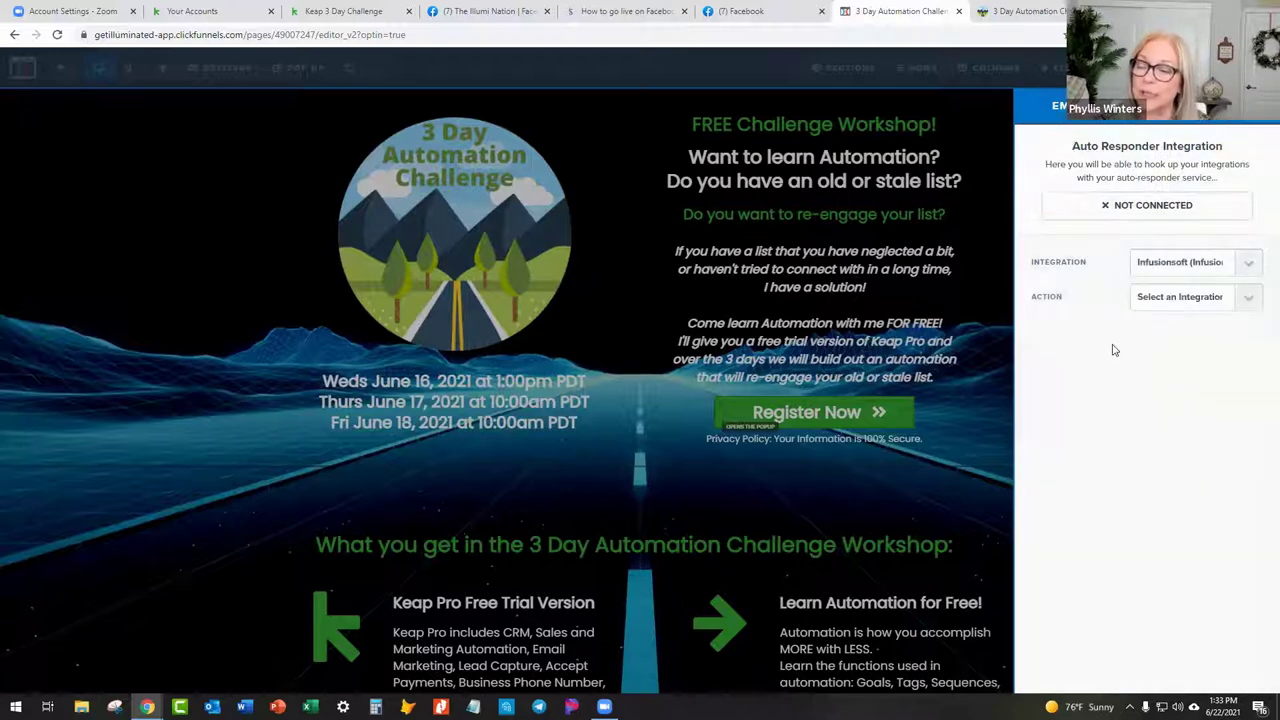
pyautogui.click(1249, 301)
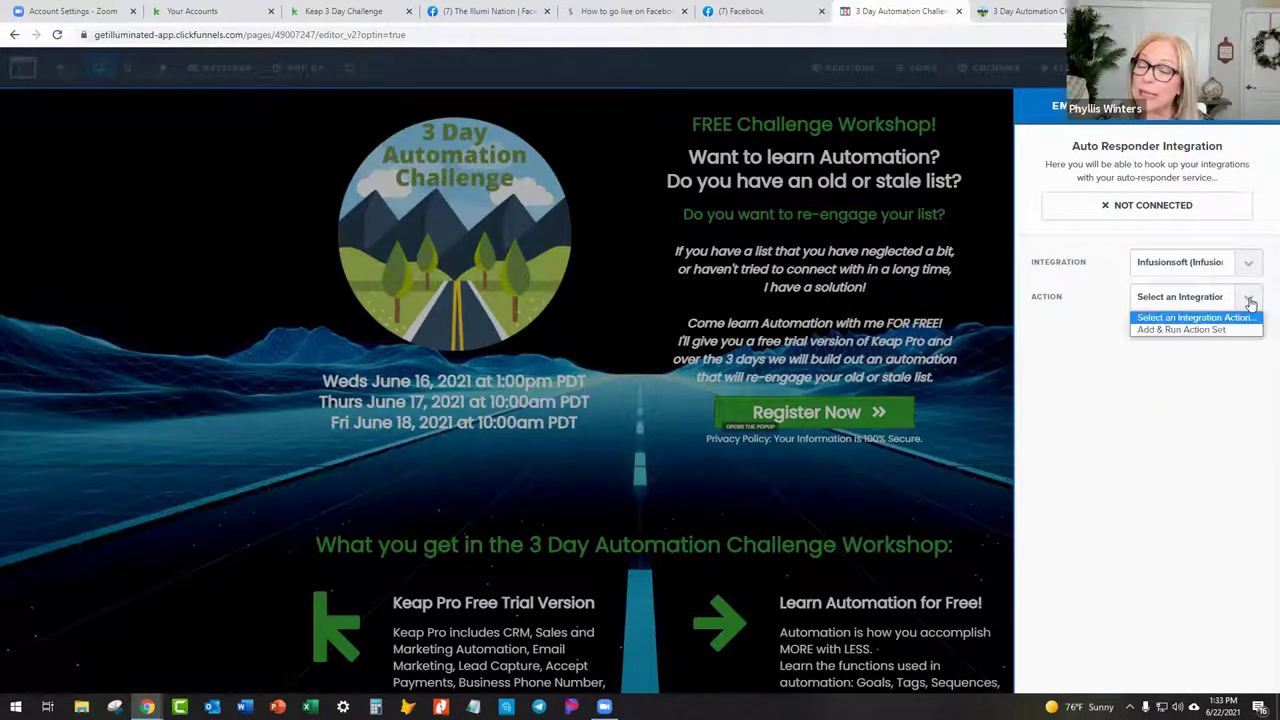
pyautogui.click(1247, 263)
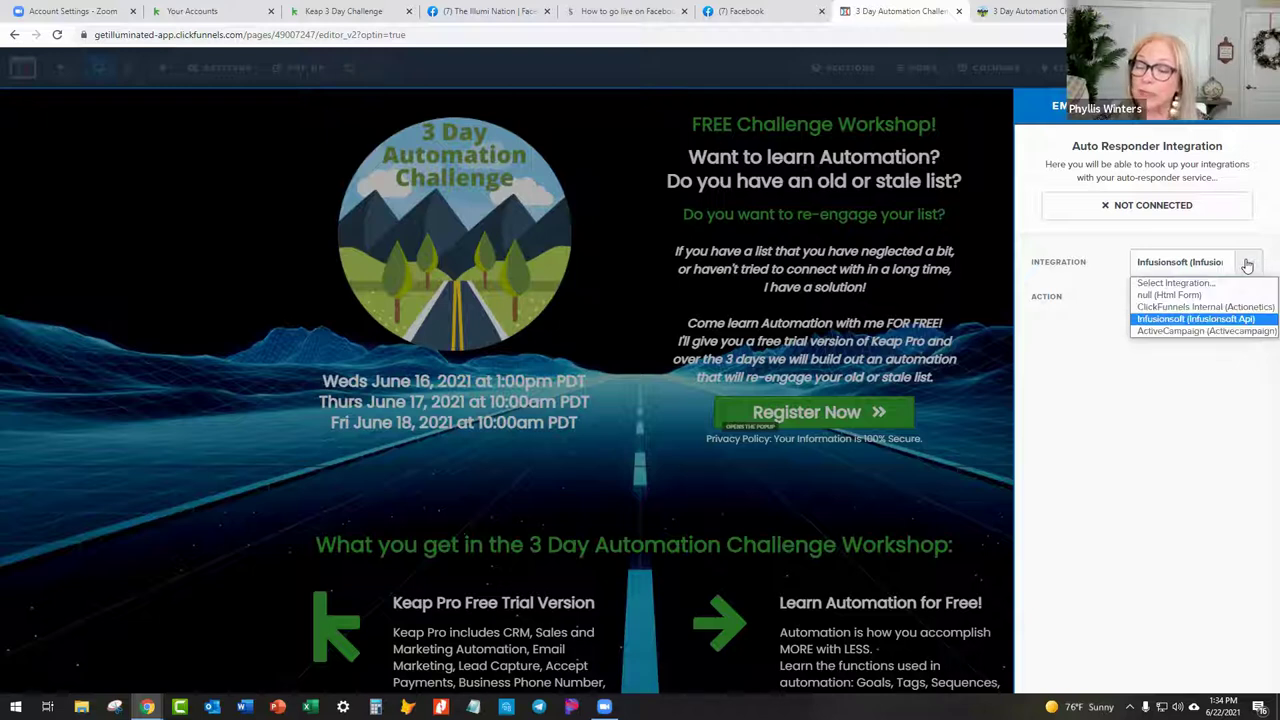
pyautogui.click(1164, 319)
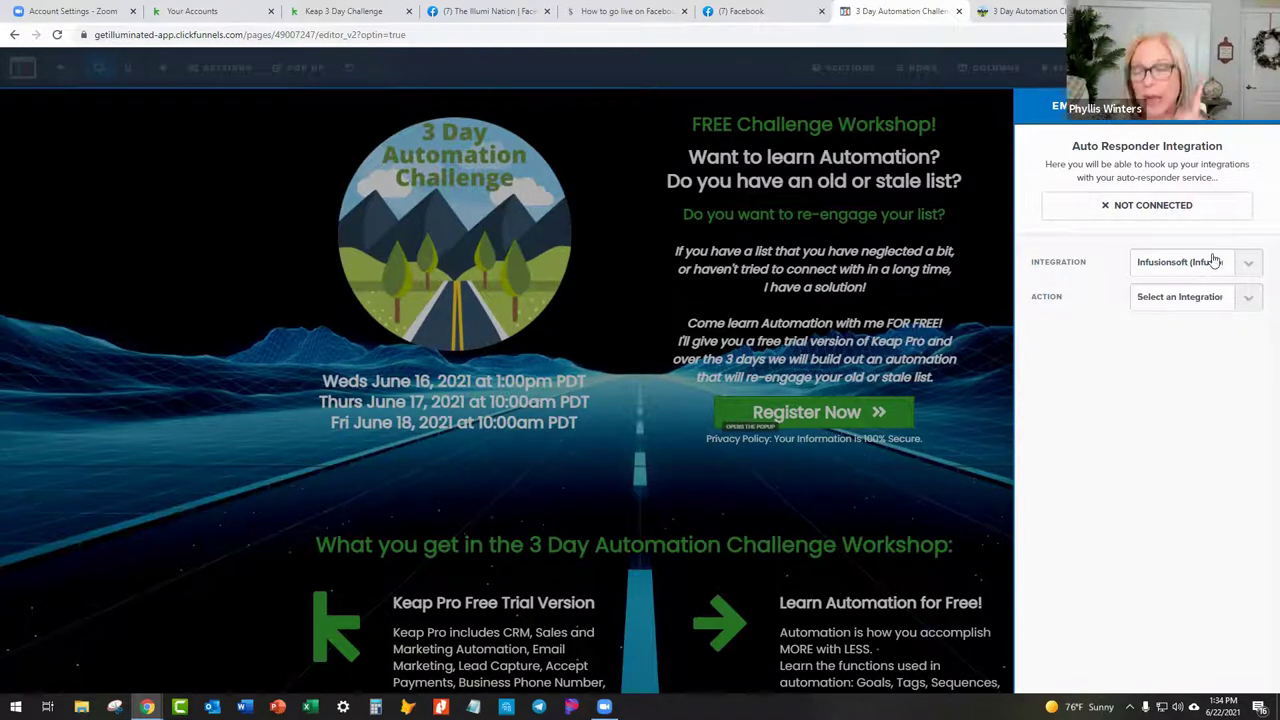
pyautogui.click(1248, 300)
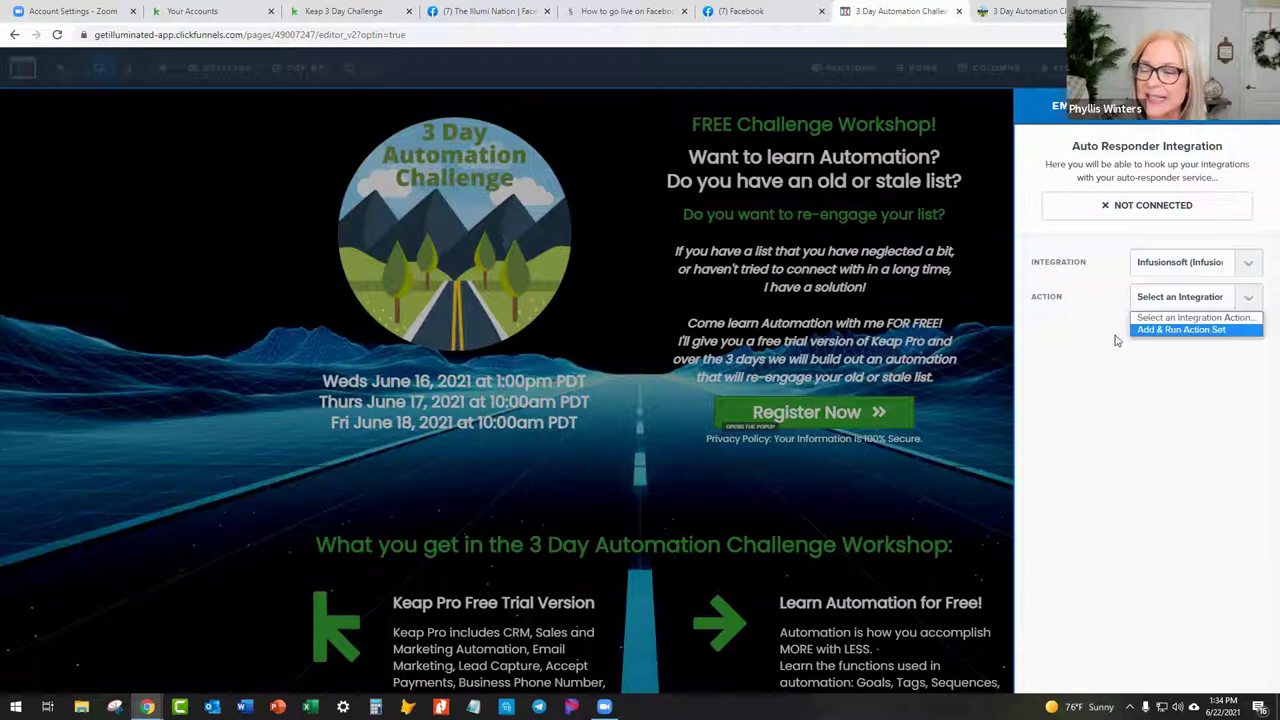
pyautogui.click(1076, 360)
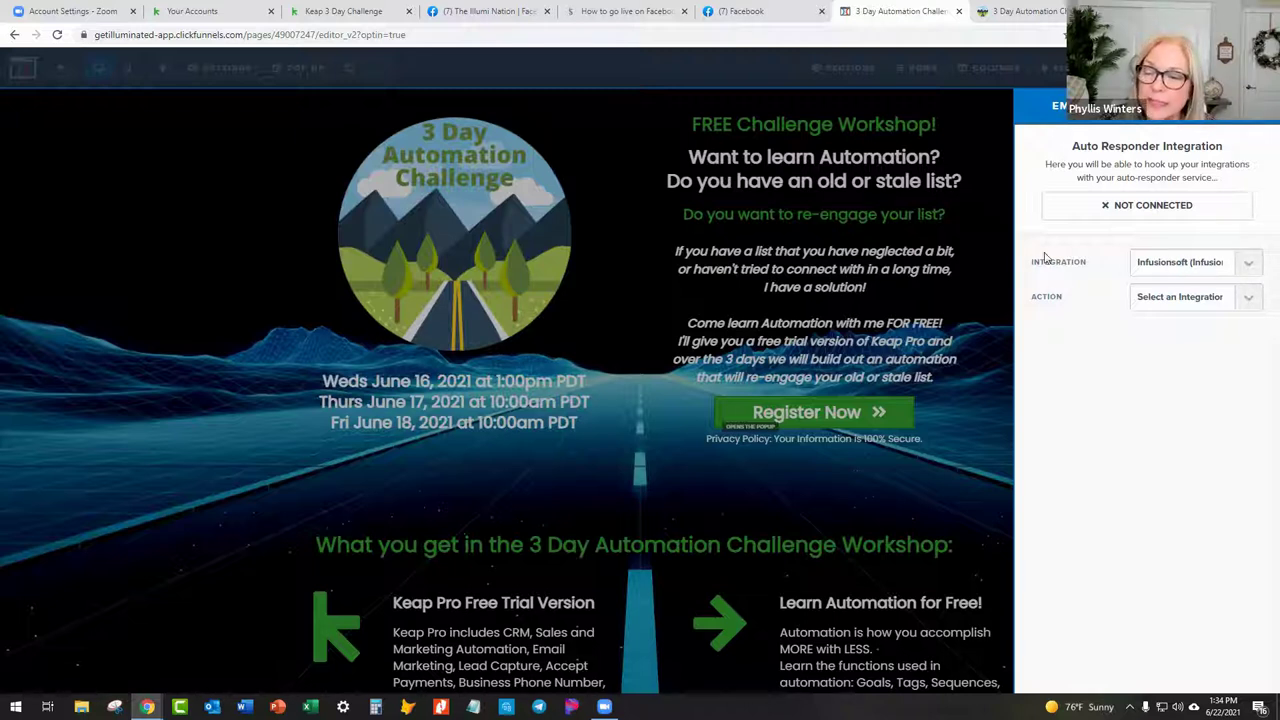
pyautogui.click(1250, 263)
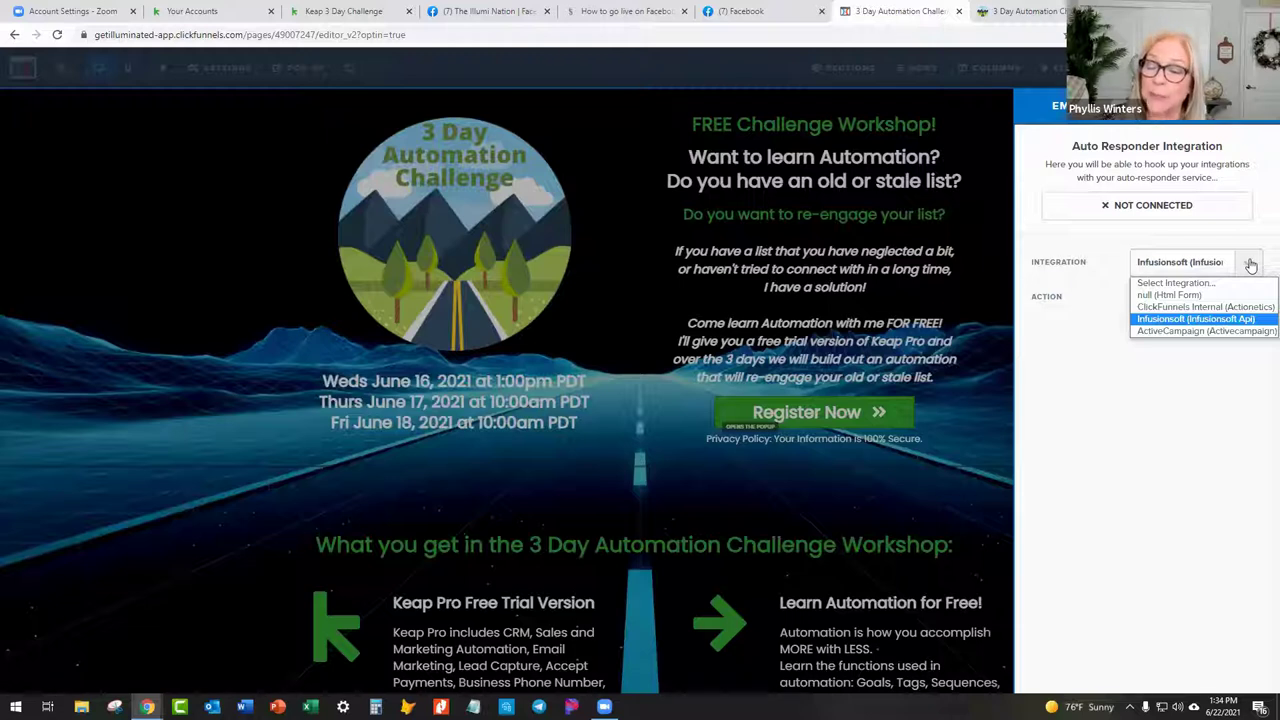
# - Change the pop-up form's integration from Infusionsoft to ActiveCampaign (Activecampaign)
pyautogui.click(1157, 333)
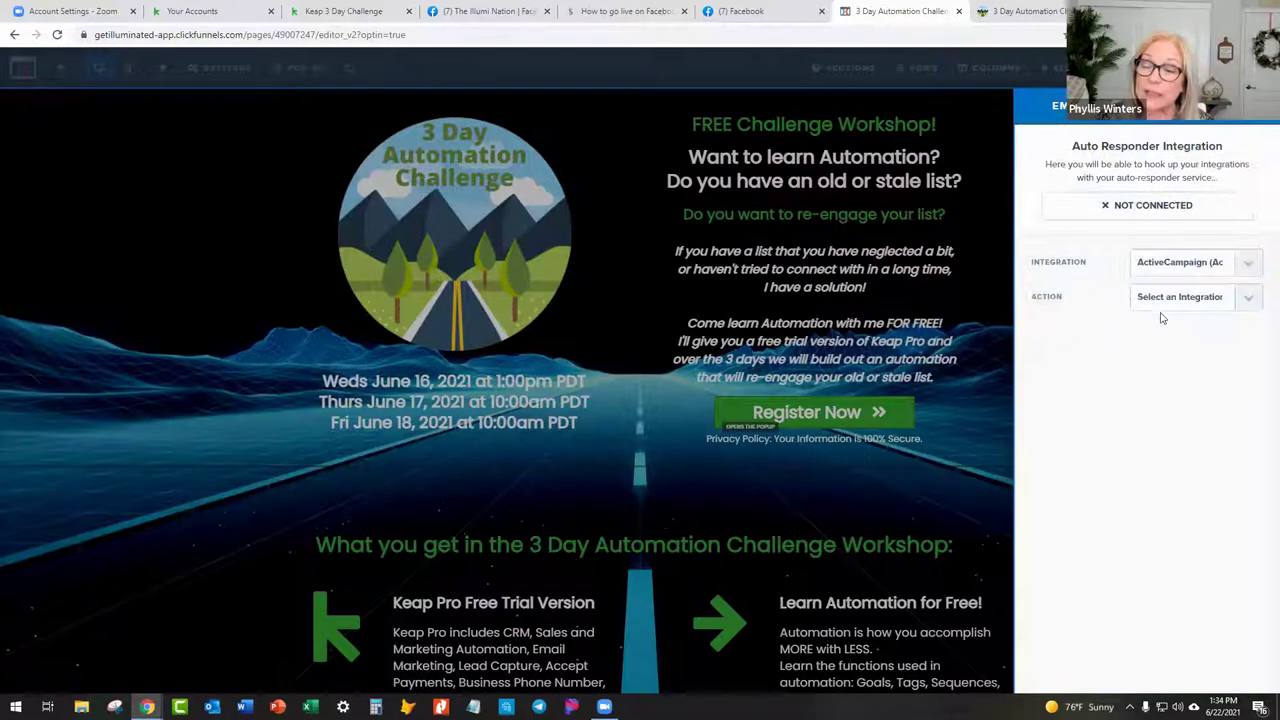
pyautogui.click(1248, 265)
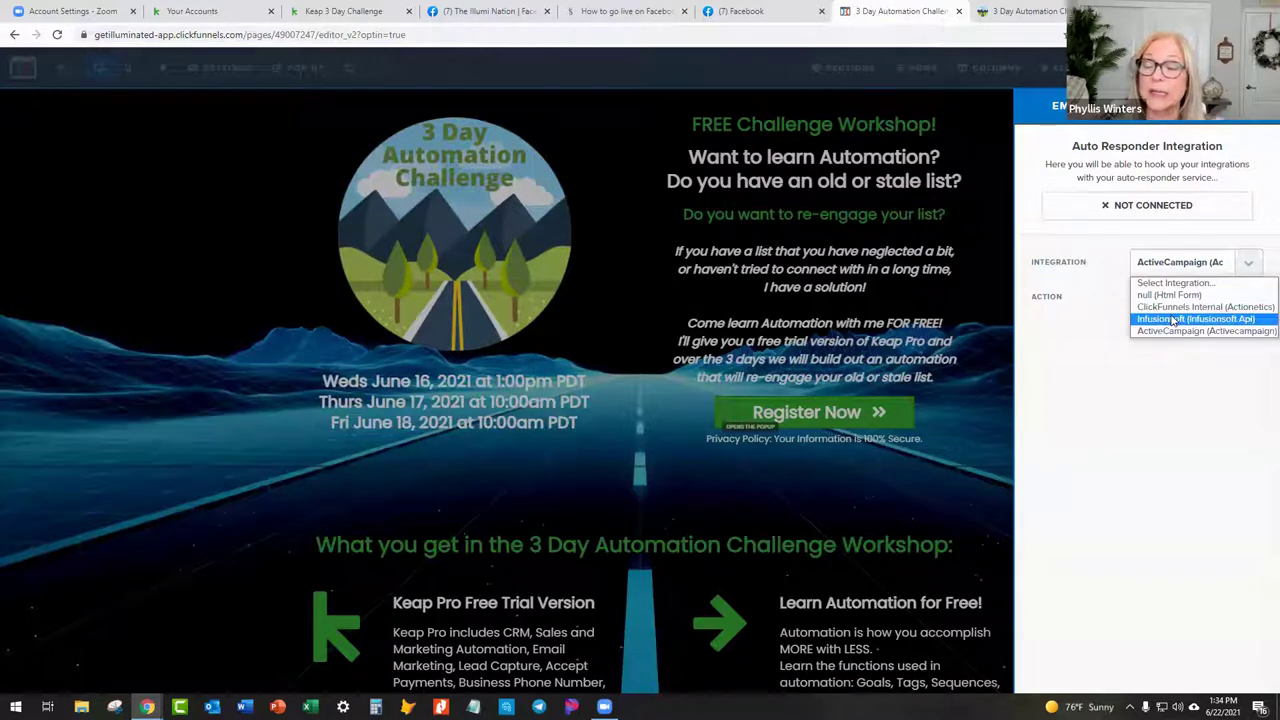
pyautogui.click(1168, 296)
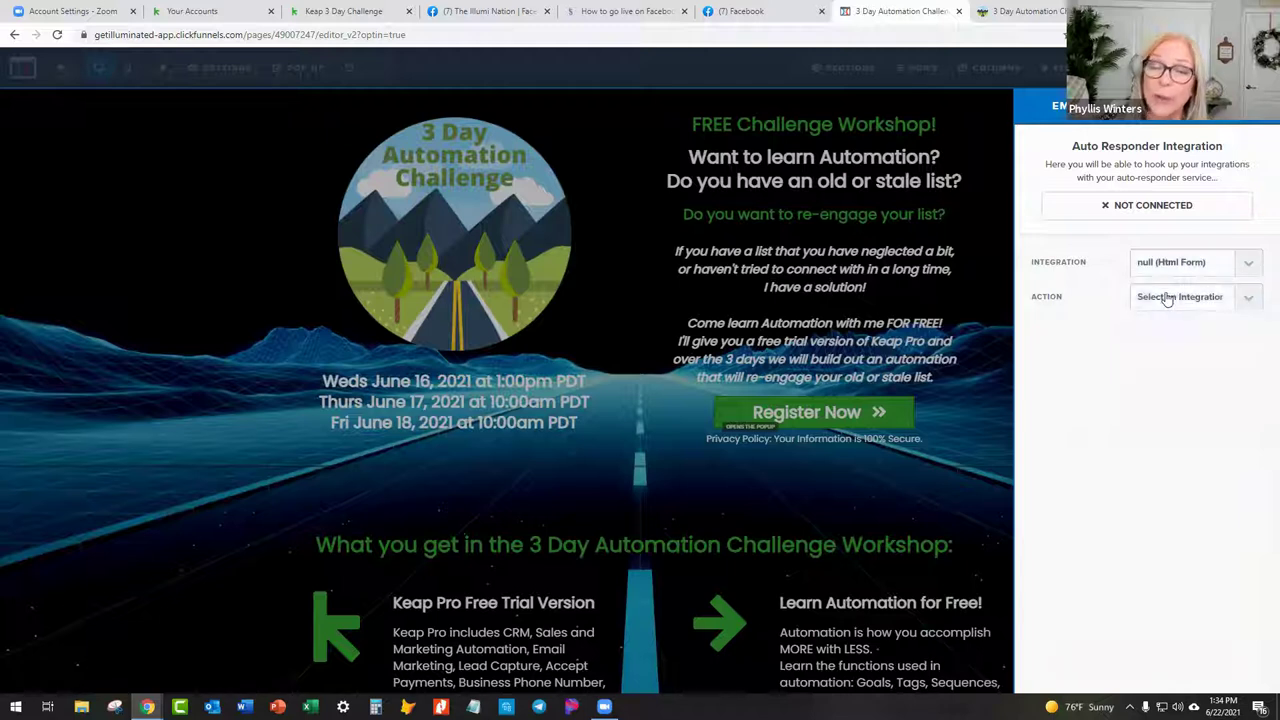
pyautogui.click(340, 11)
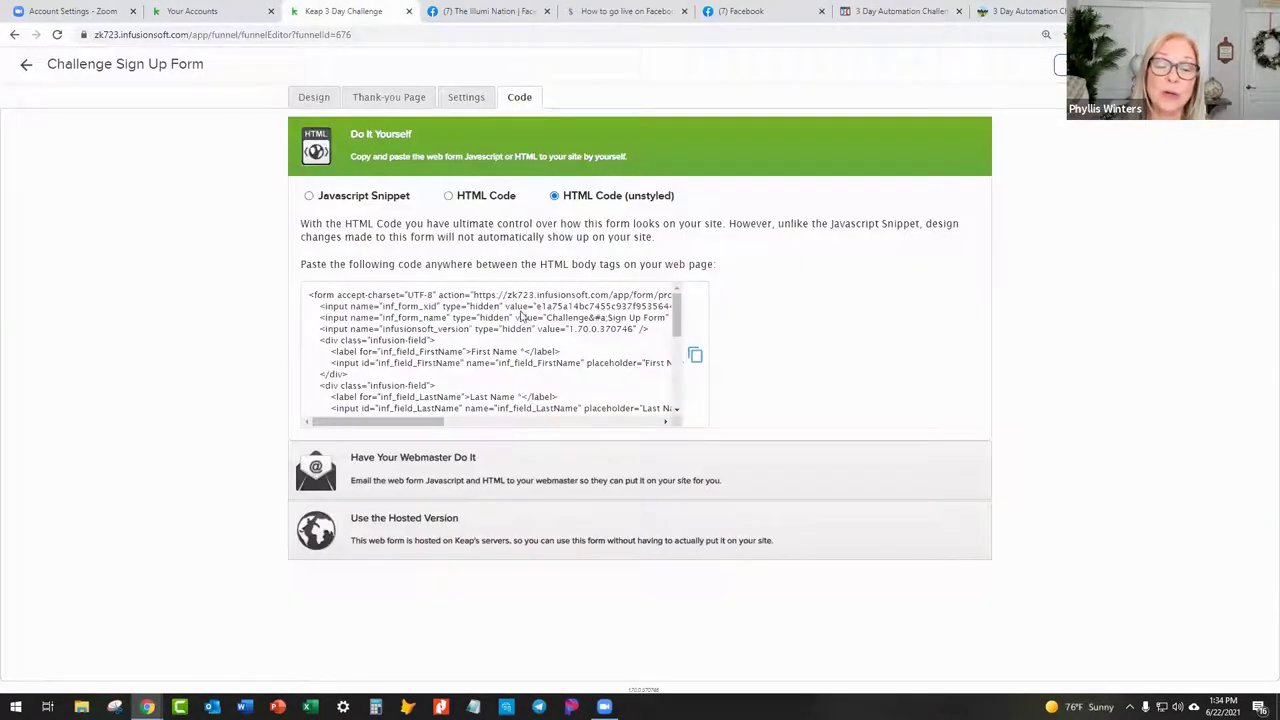
pyautogui.click(892, 11)
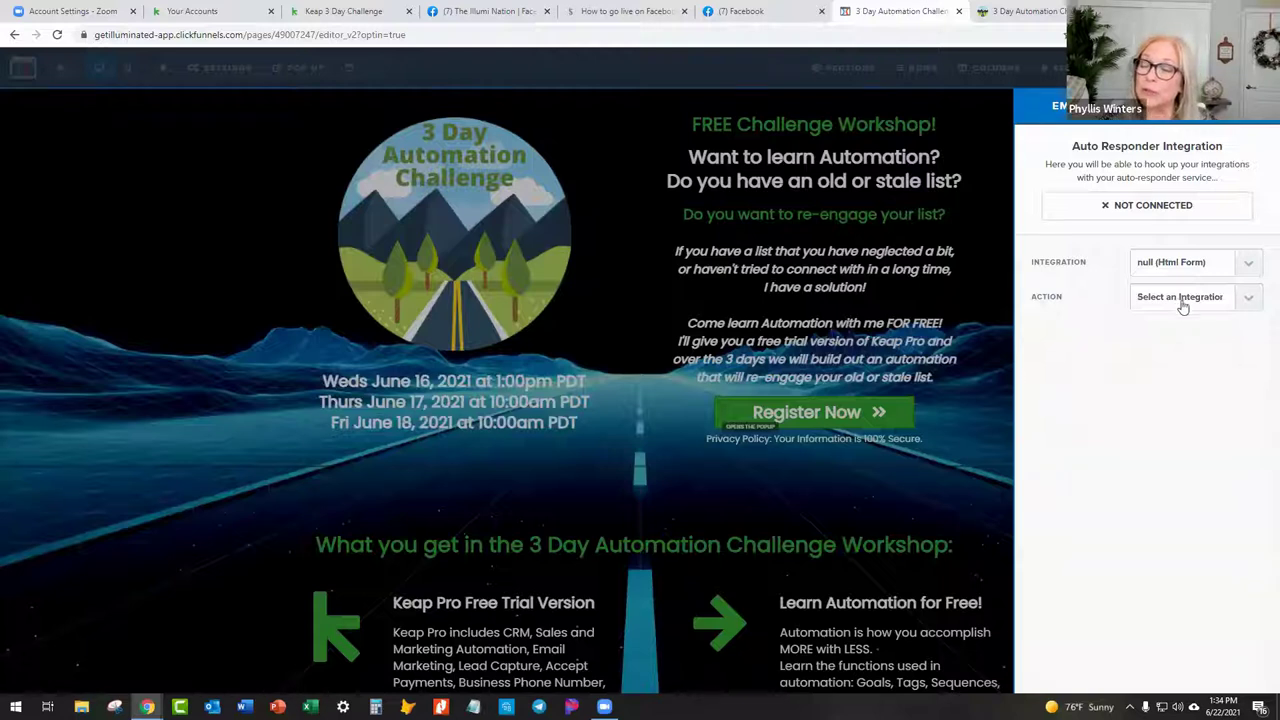
pyautogui.click(1249, 263)
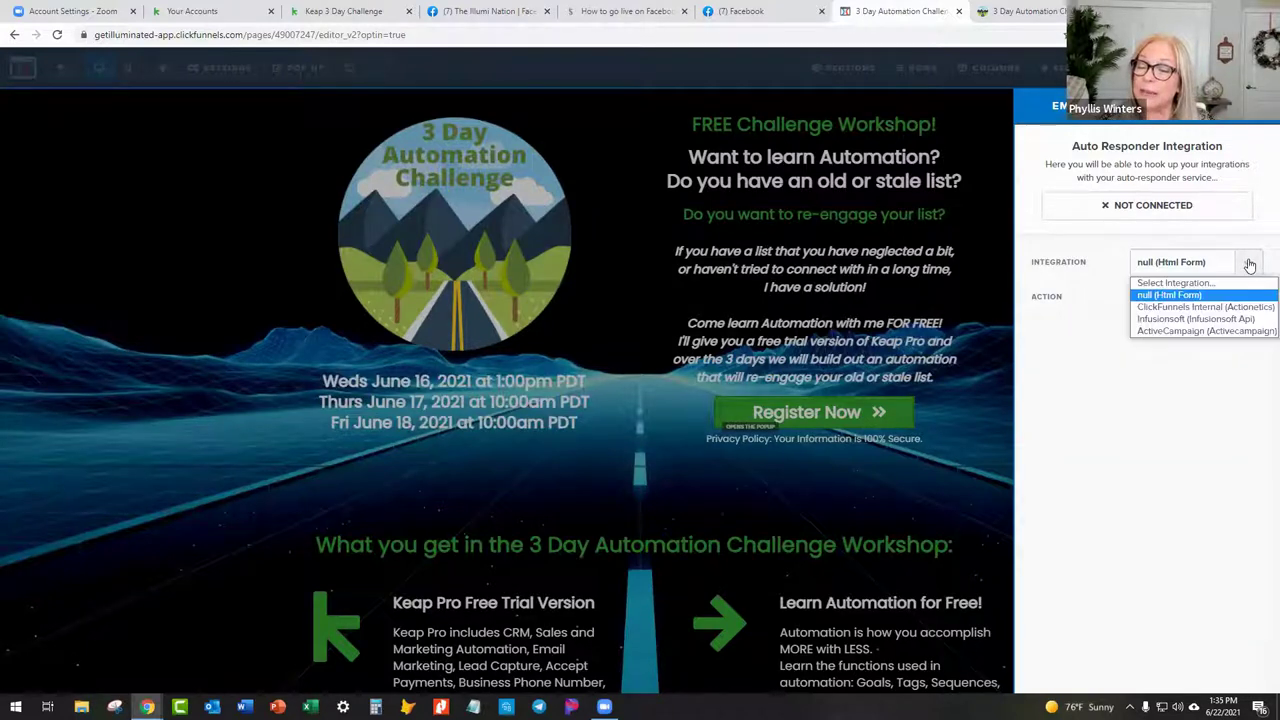
pyautogui.click(1178, 297)
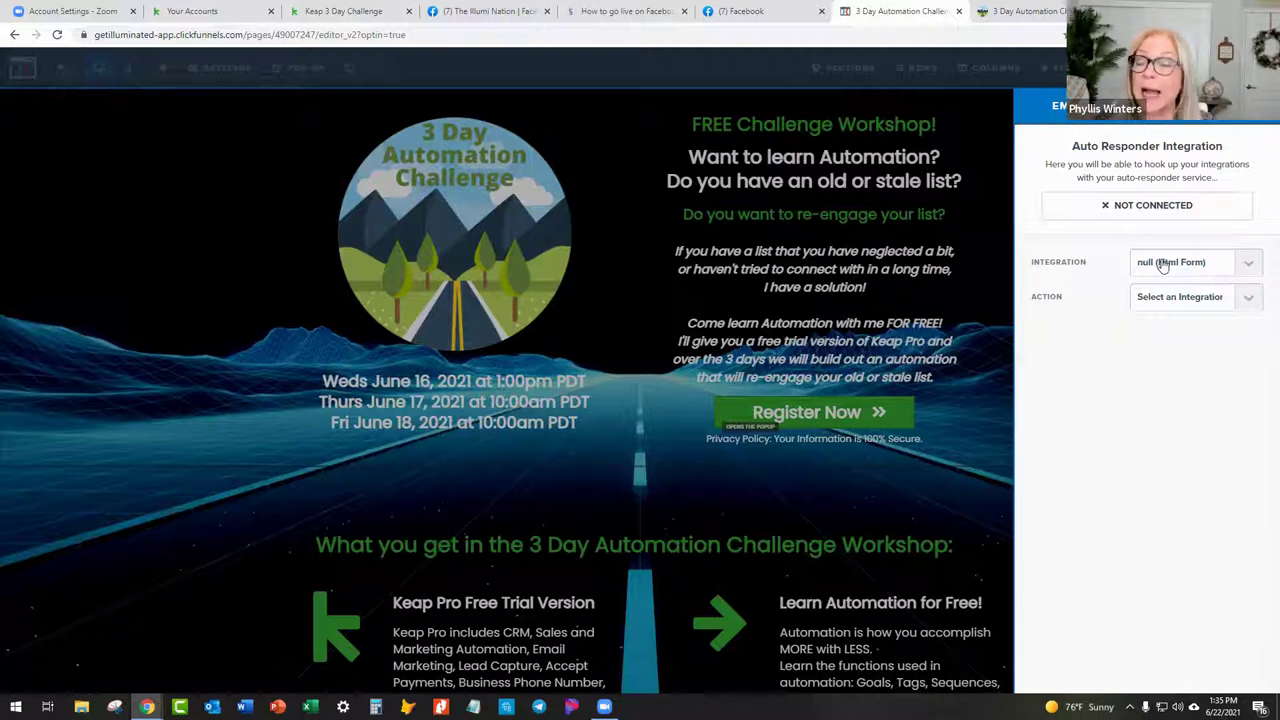
# - Set the pop-up integration action to Integrate Existing Form and copy the Keap form's HTML code
pyautogui.click(1249, 301)
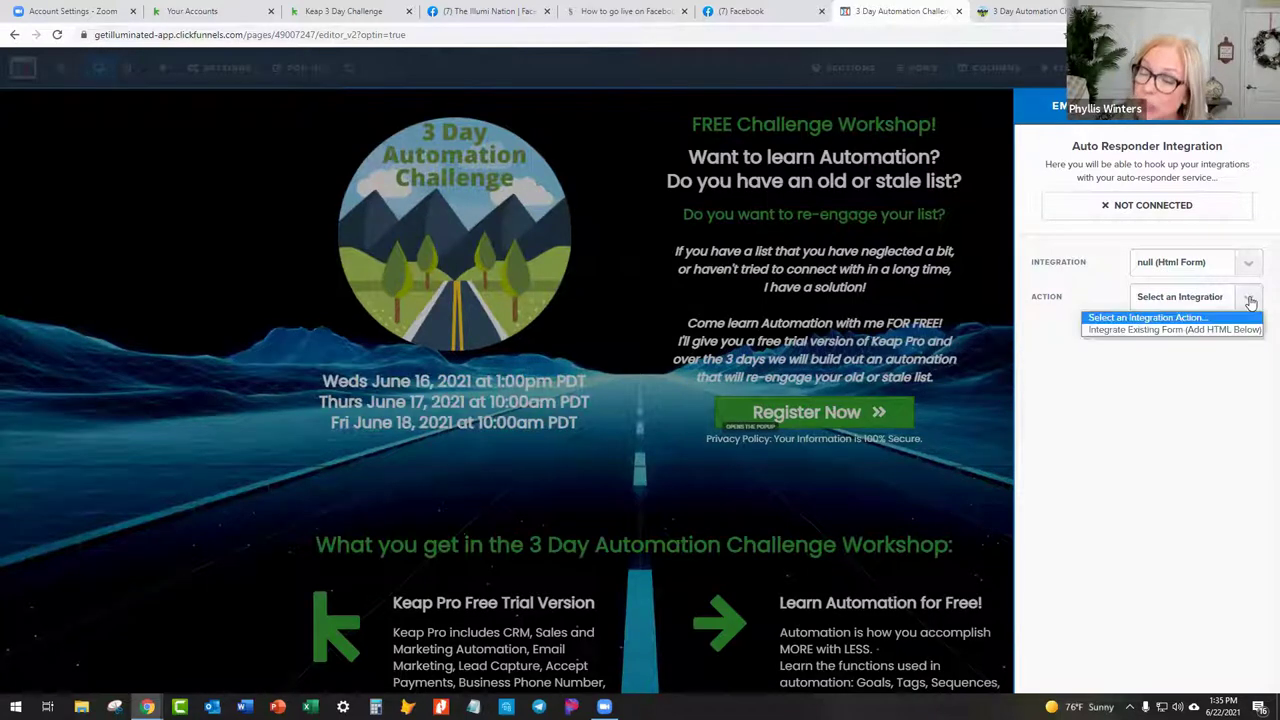
pyautogui.click(1105, 330)
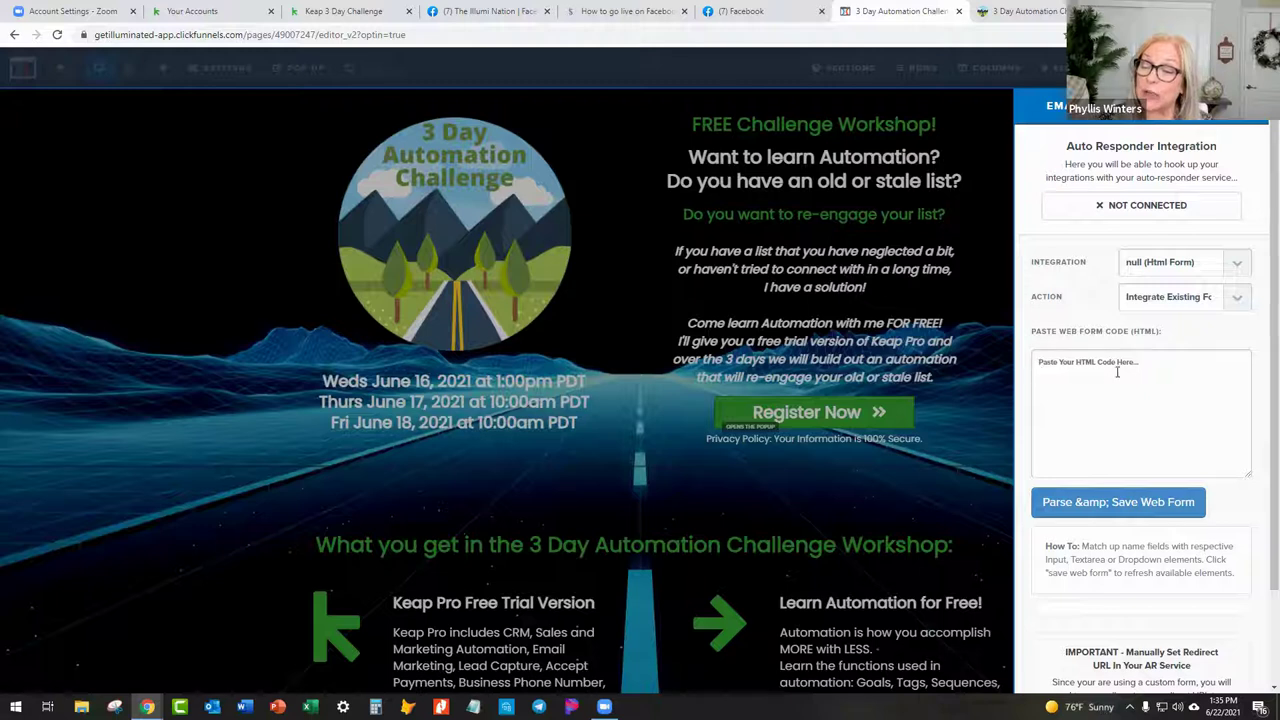
pyautogui.click(343, 11)
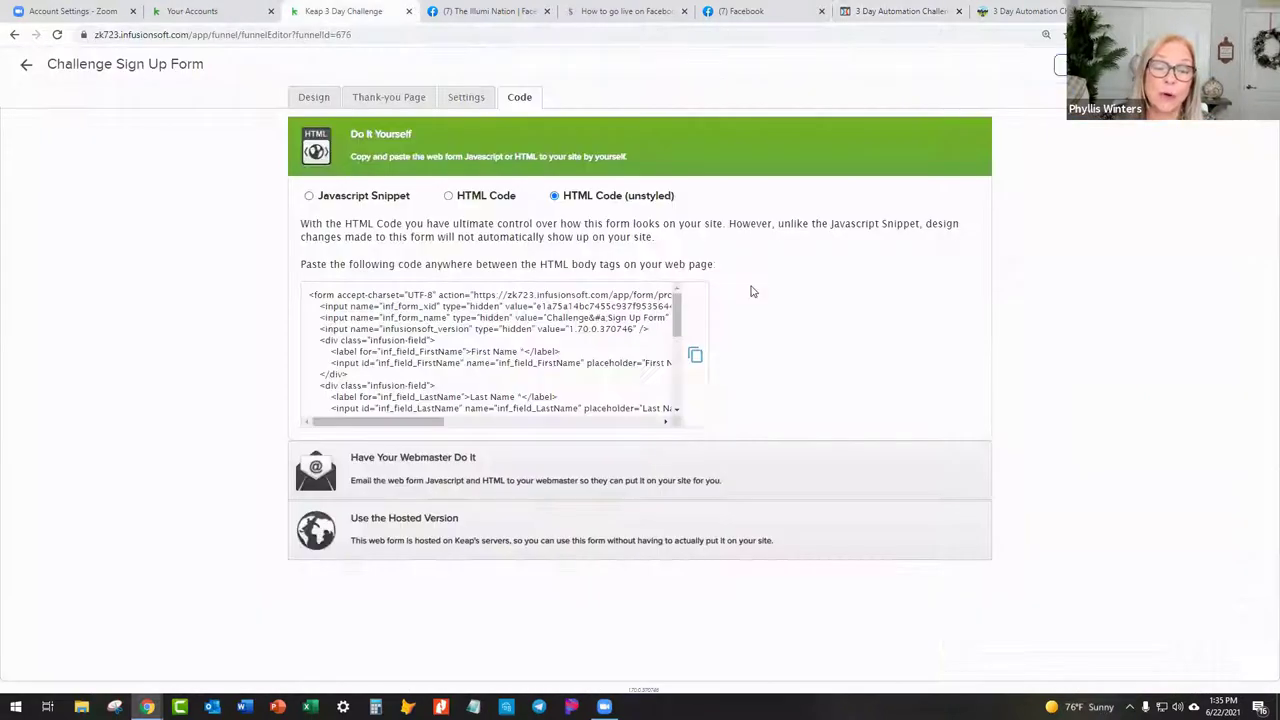
pyautogui.click(695, 354)
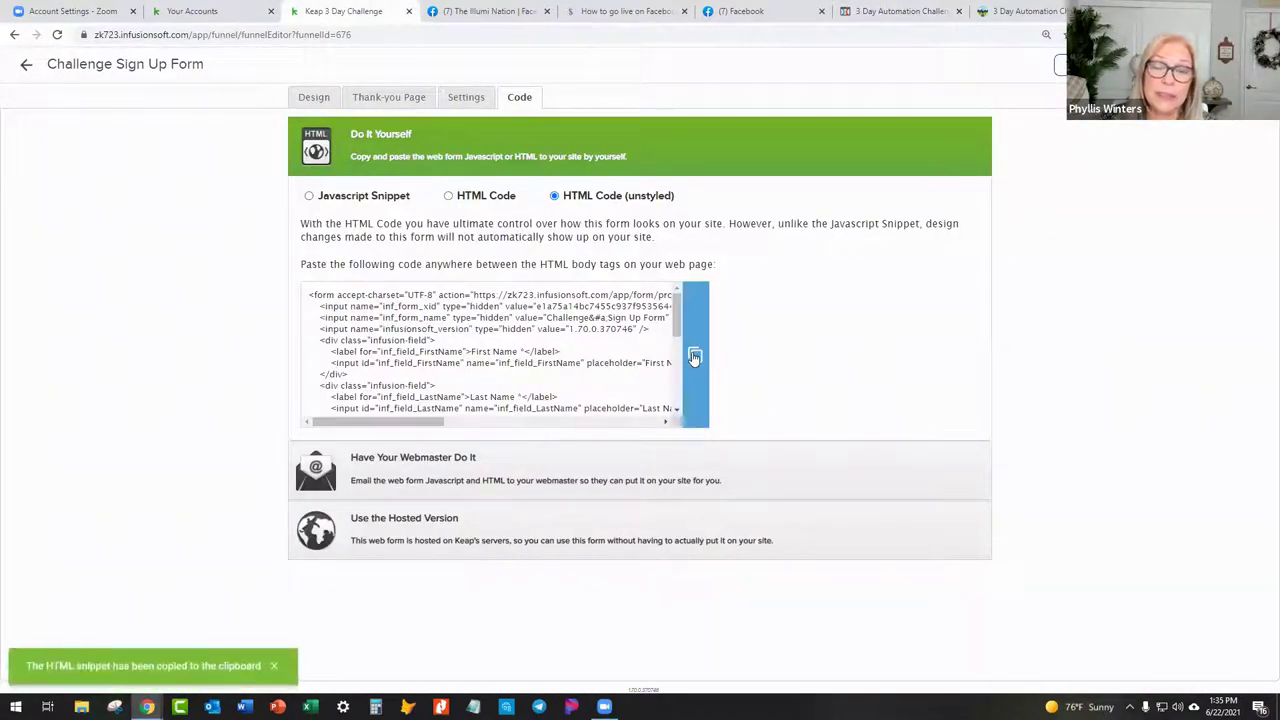
pyautogui.click(905, 12)
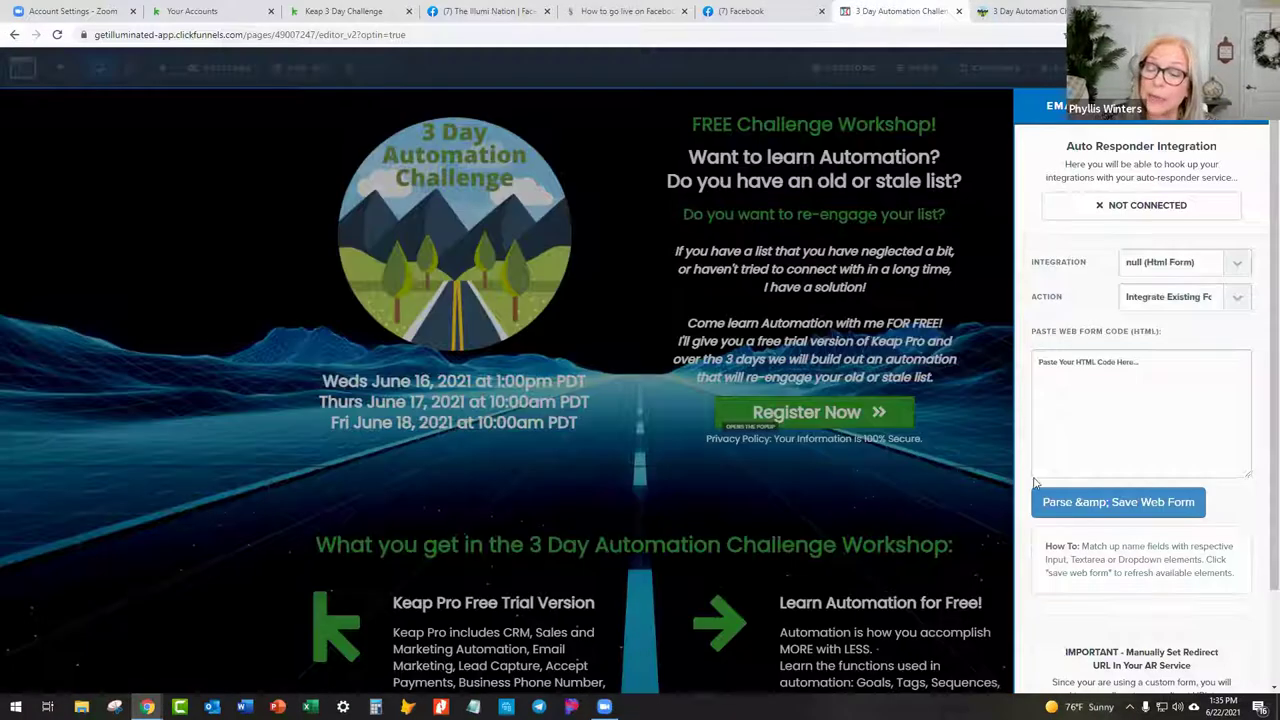
# - Paste the Keap web form HTML into the Paste Web Form Code box
pyautogui.click(1040, 363)
pyautogui.hotkey('ctrl', 'v')
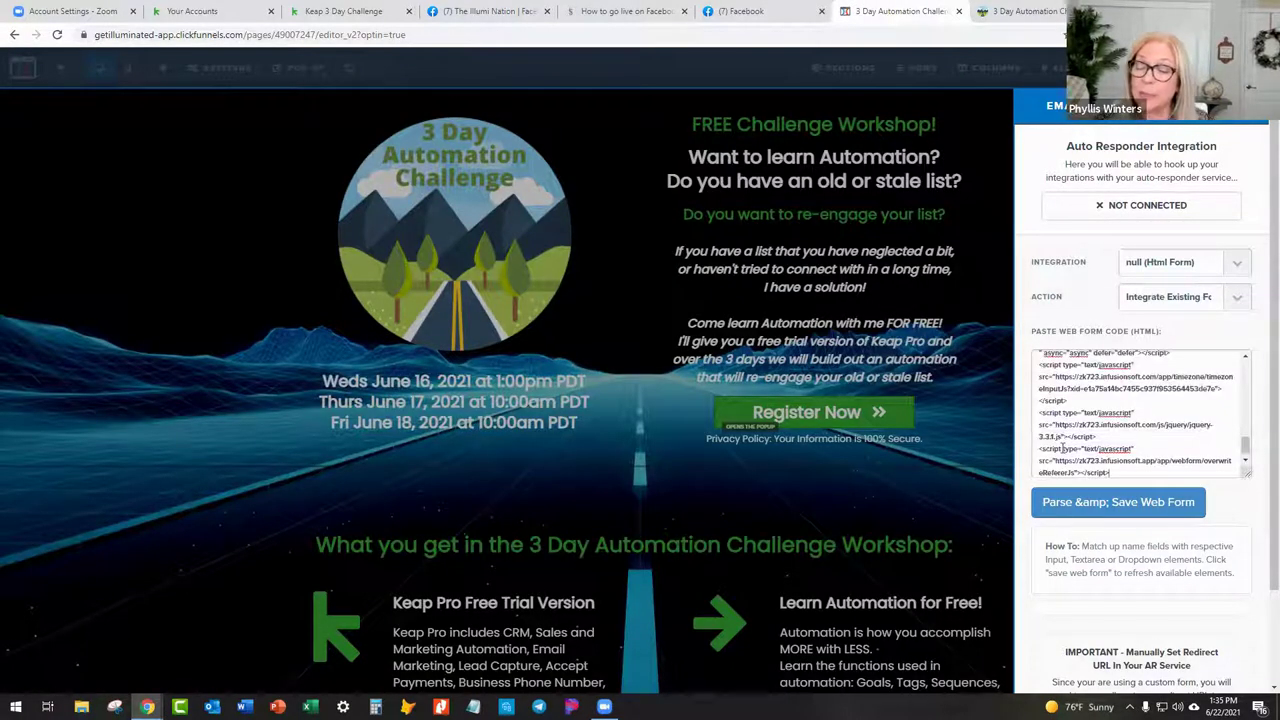
pyautogui.scroll(3, 1082, 422)
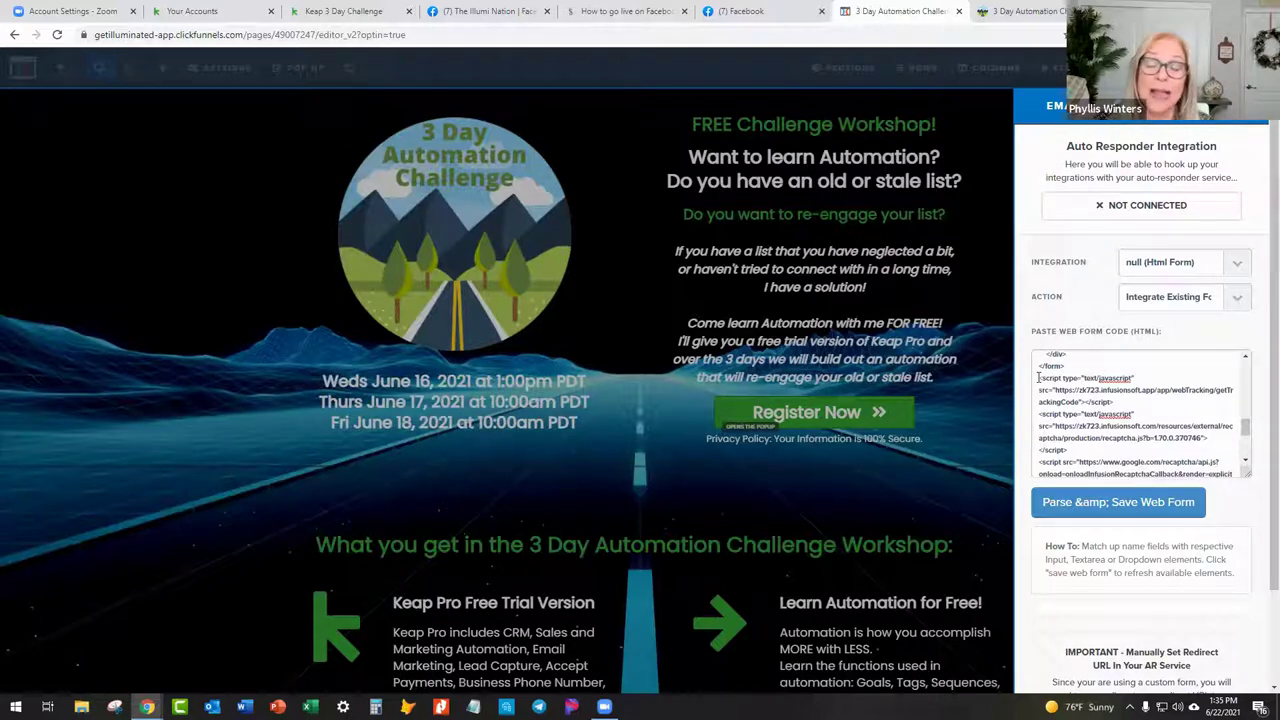
# - Delete the script tags after </form> and parse and save the web form
pyautogui.moveTo(1072, 369); pyautogui.dragTo(1026, 371)
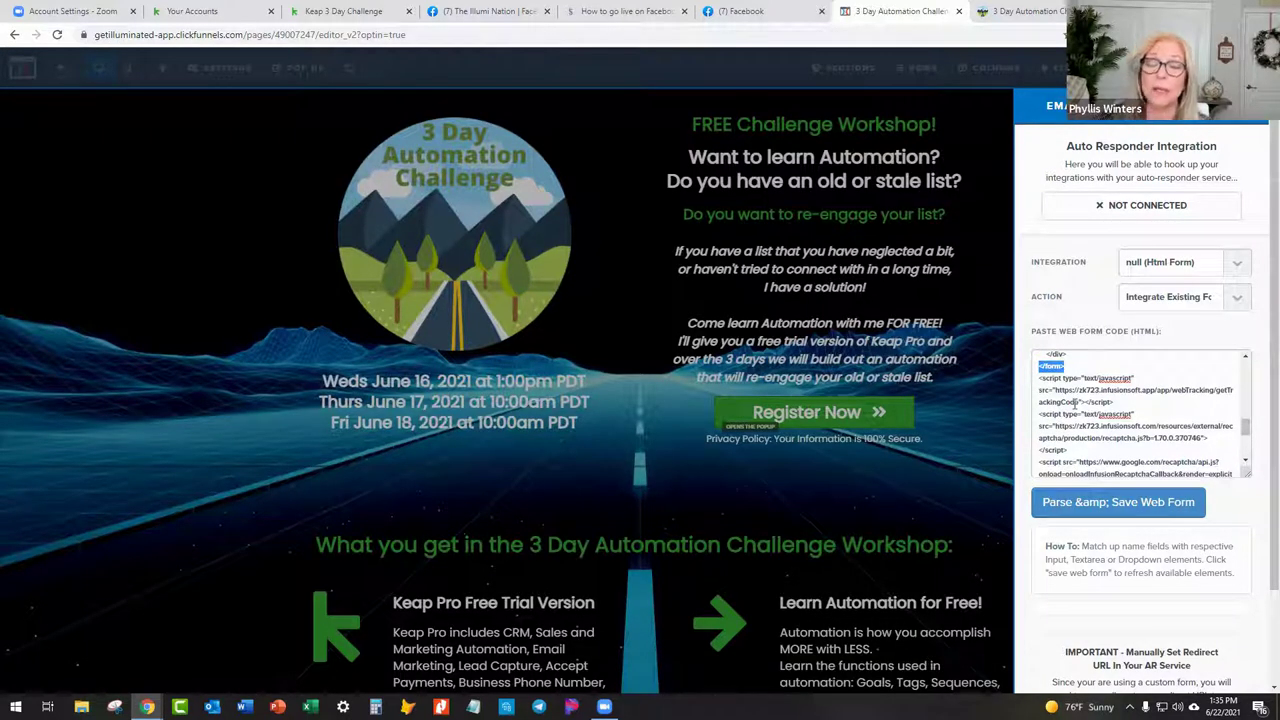
pyautogui.scroll(3, 1149, 409)
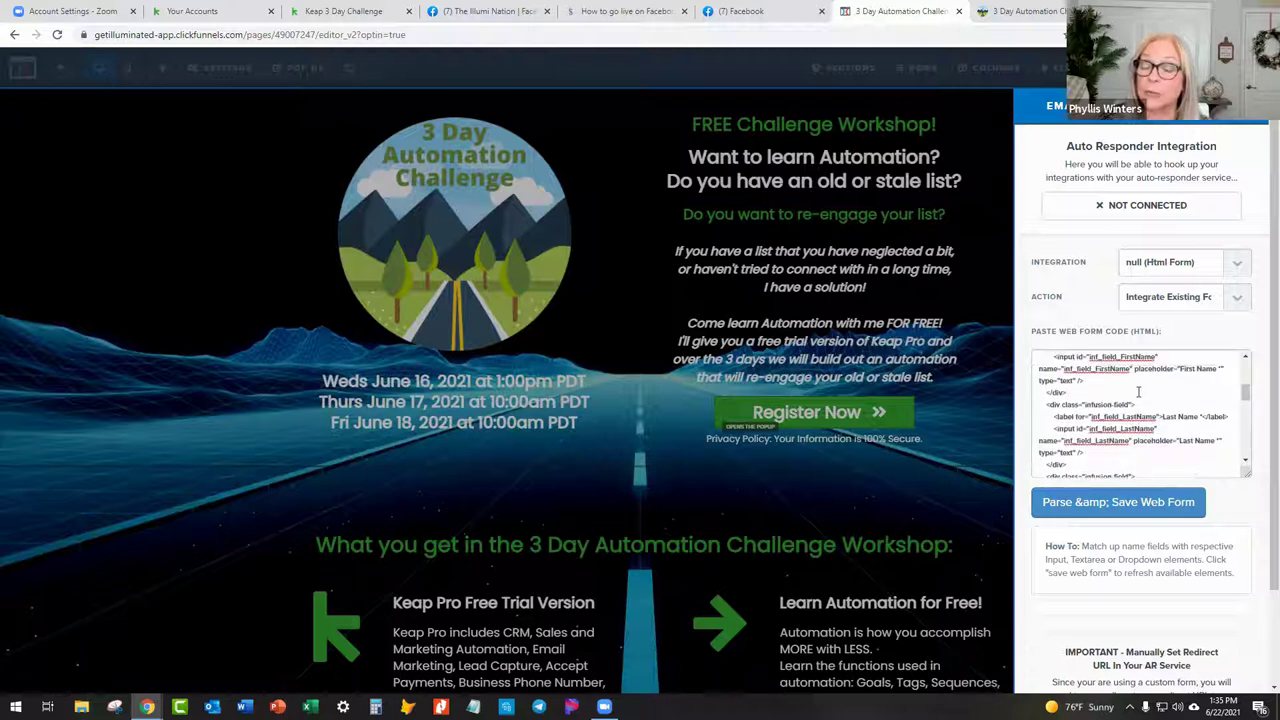
pyautogui.scroll(-3, 1138, 390)
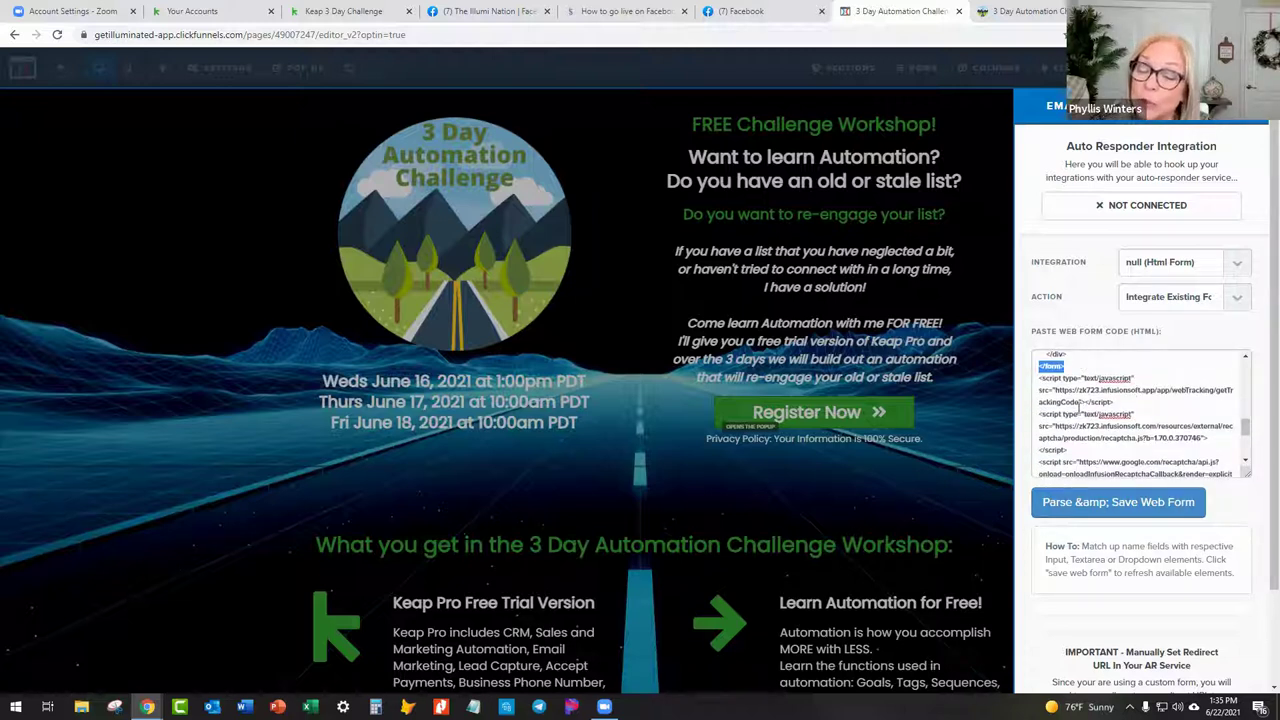
pyautogui.click(1054, 367)
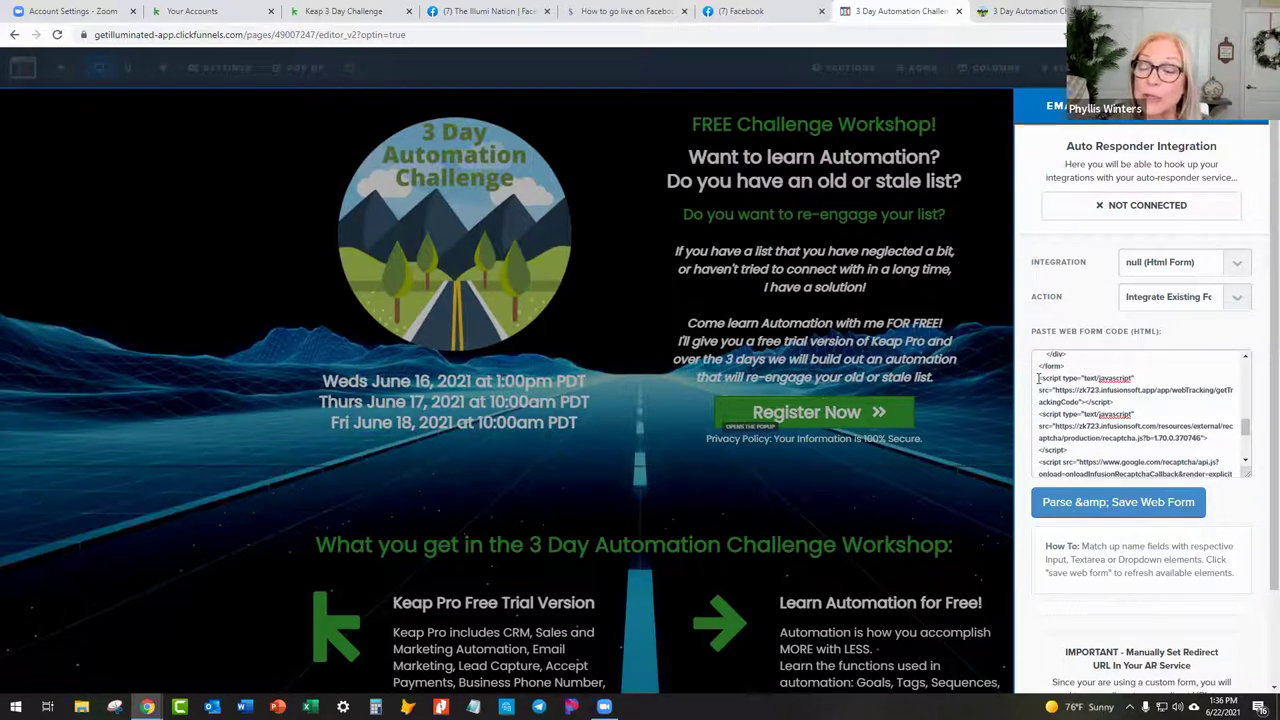
pyautogui.moveTo(1063, 389); pyautogui.dragTo(1222, 520)
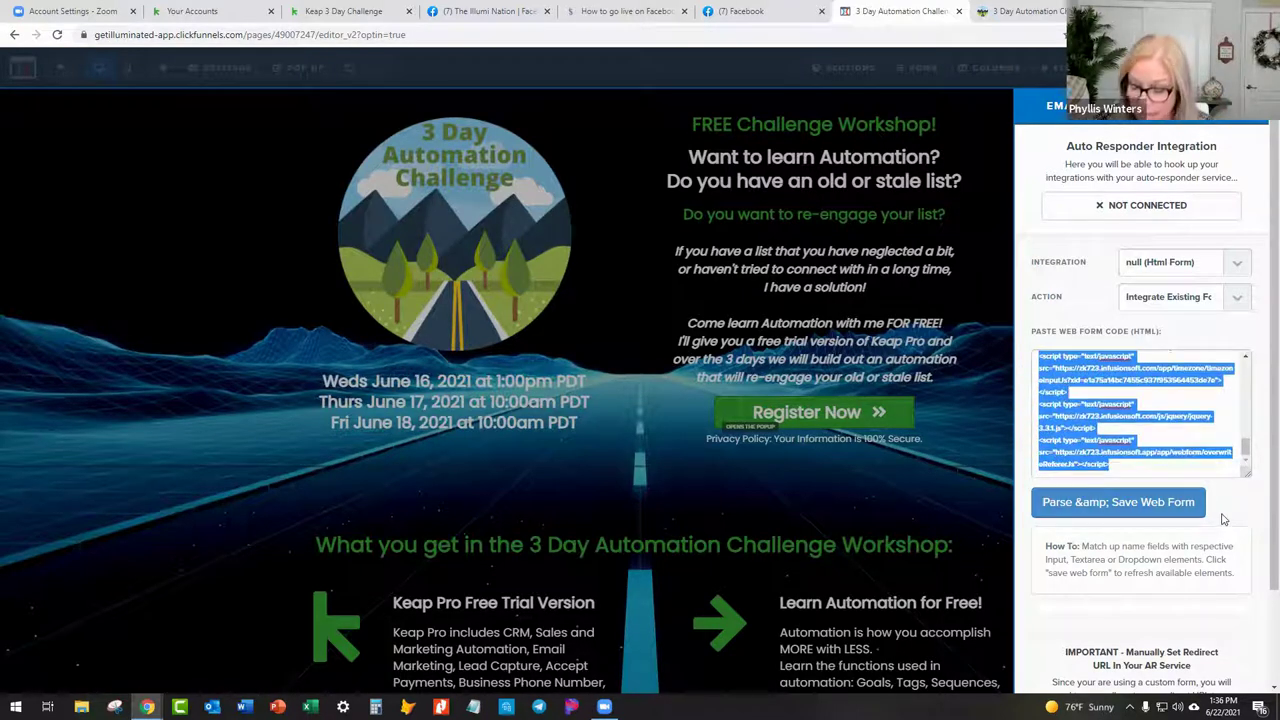
pyautogui.press('Delete')
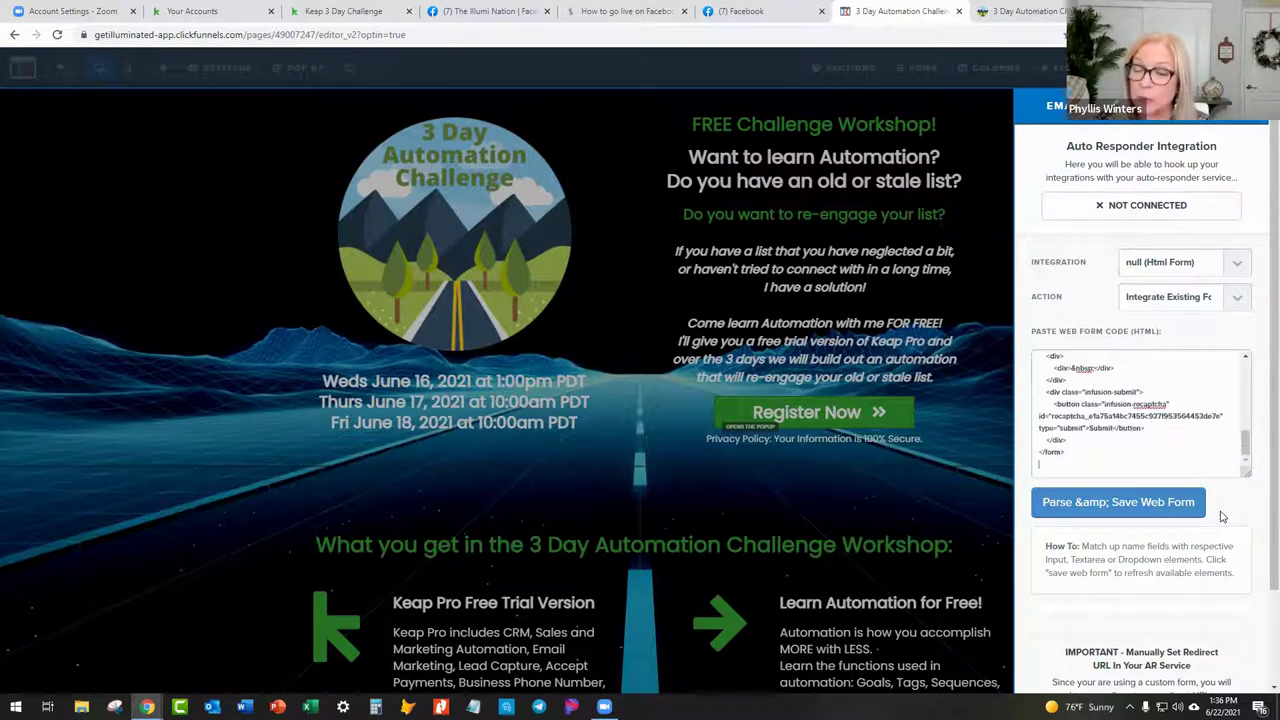
pyautogui.click(1140, 503)
# - Map inf_field_FirstName, inf_field_LastName and inf_field_Email to first_name, last_name and email
pyautogui.scroll(-2, 1060, 445)
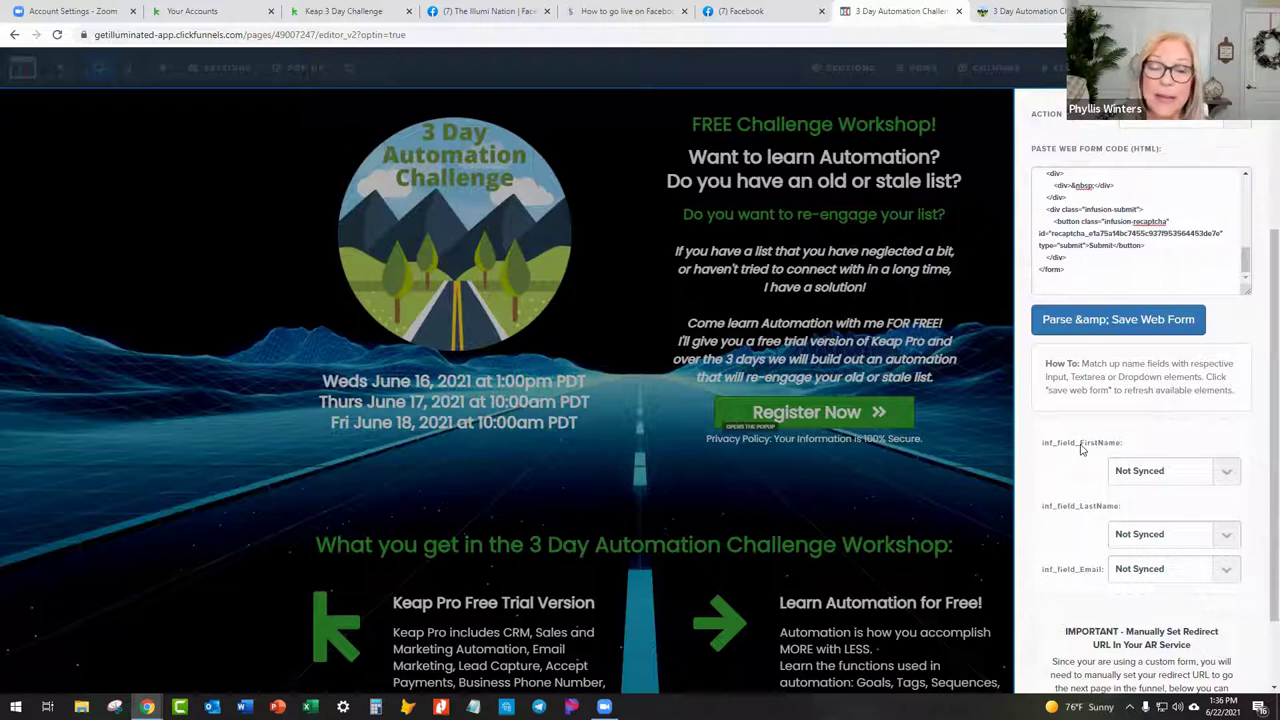
pyautogui.click(1229, 477)
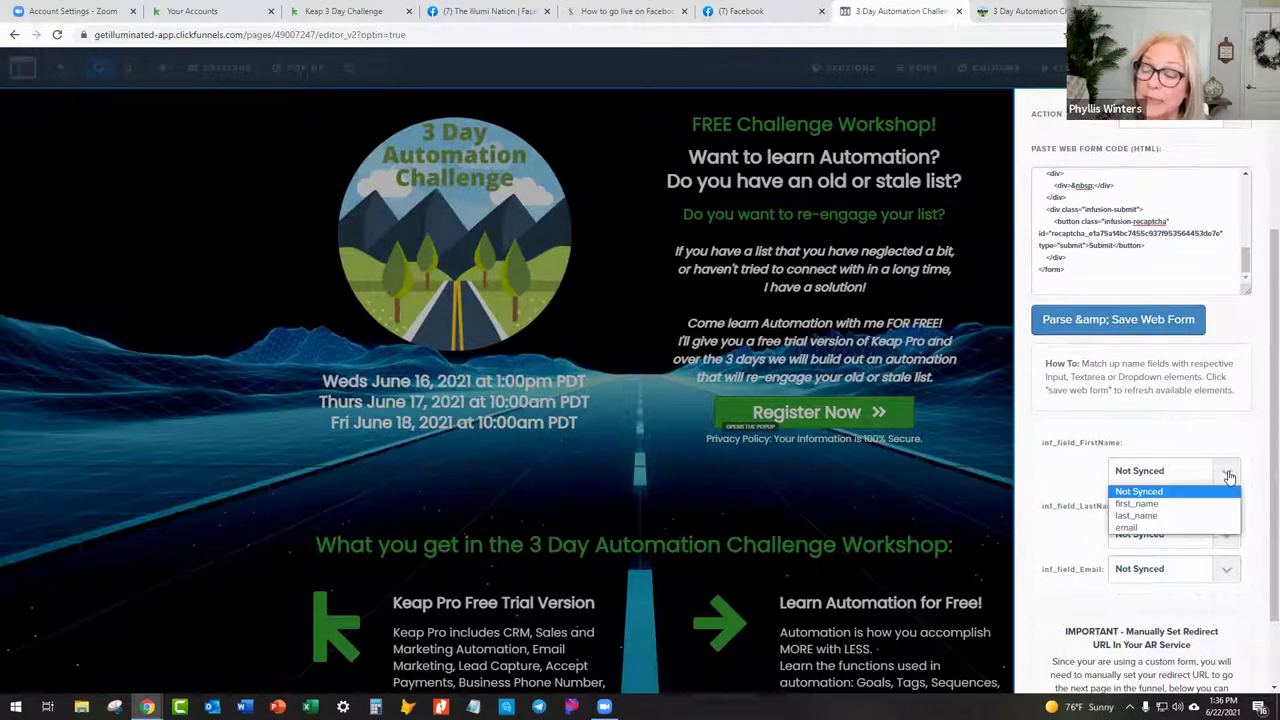
pyautogui.click(1136, 504)
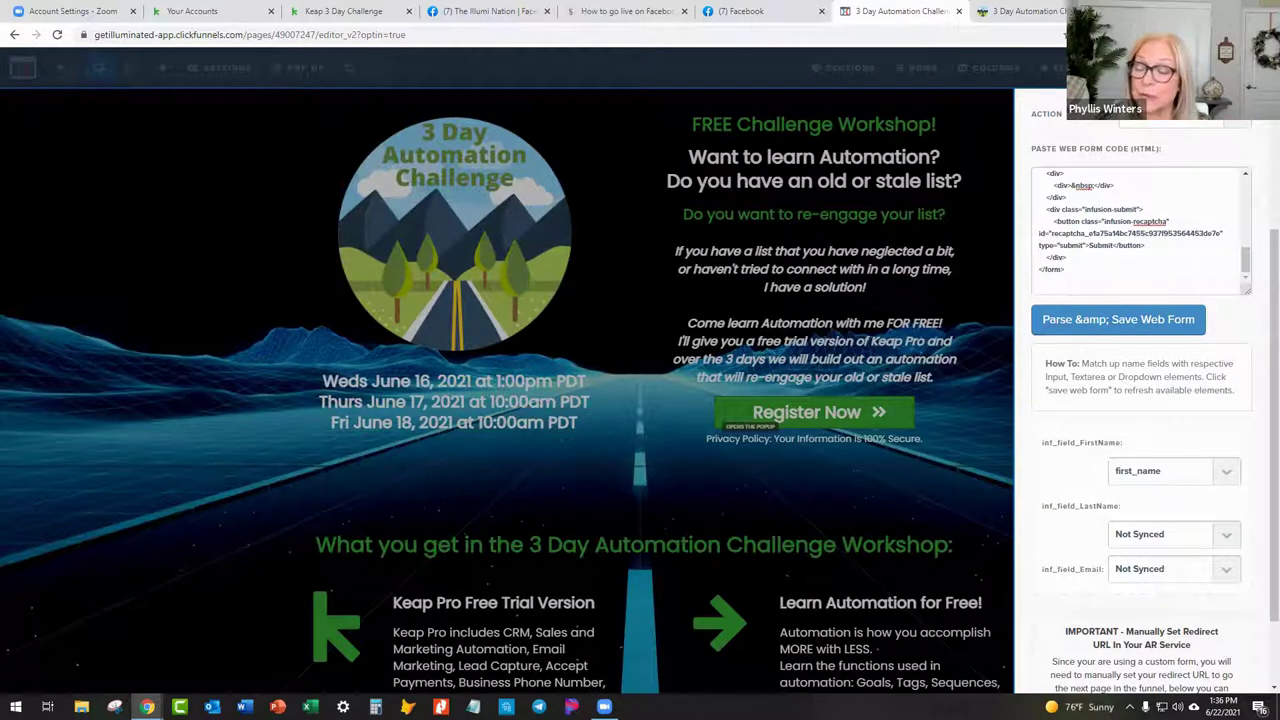
pyautogui.click(1226, 534)
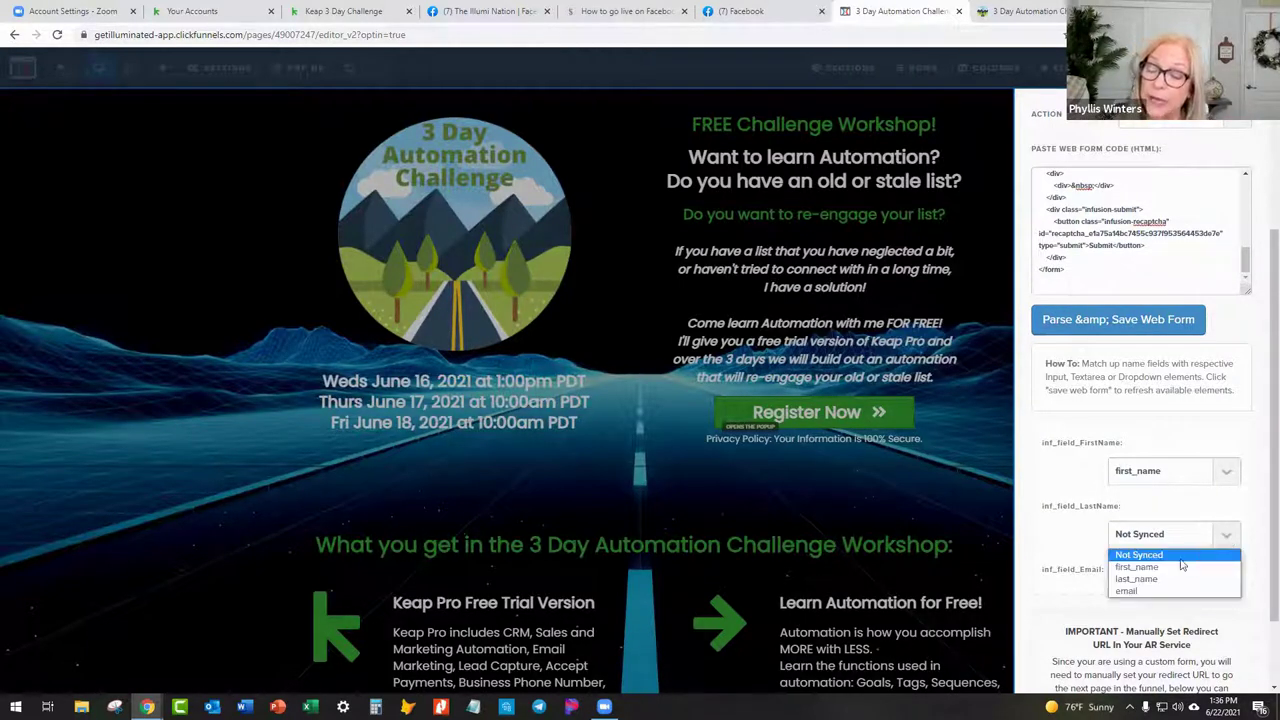
pyautogui.click(1130, 580)
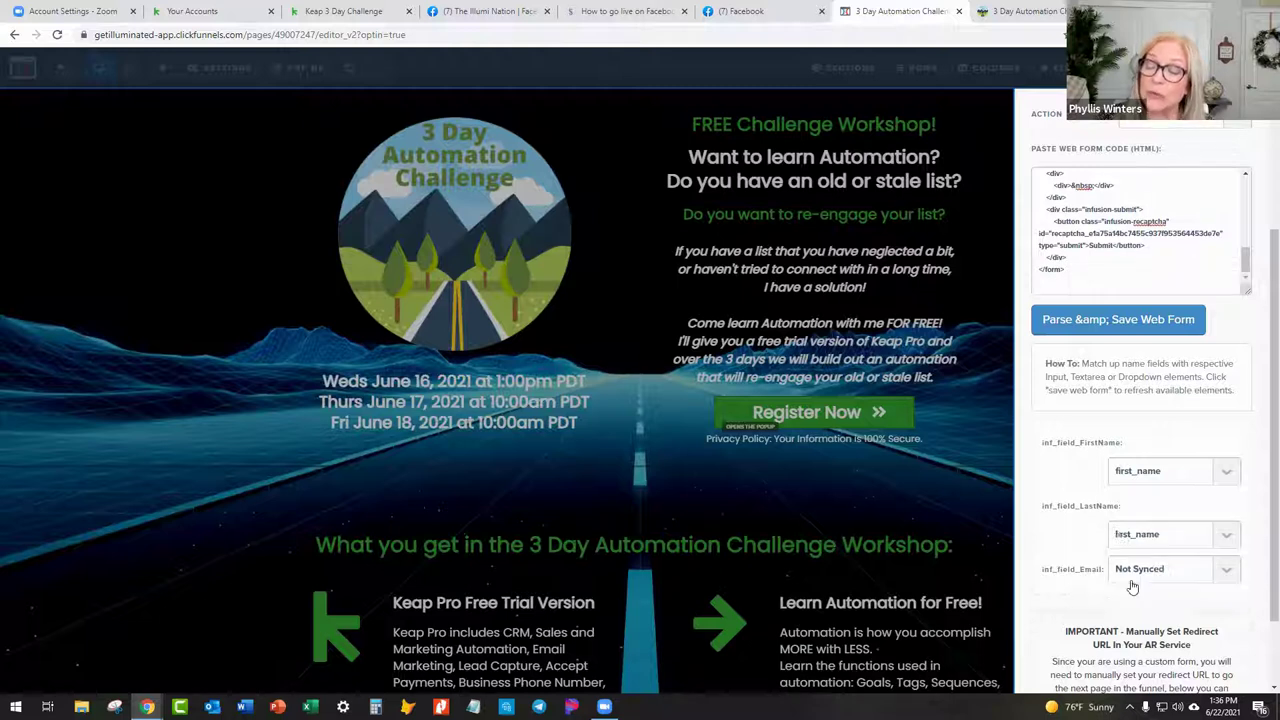
pyautogui.click(1227, 570)
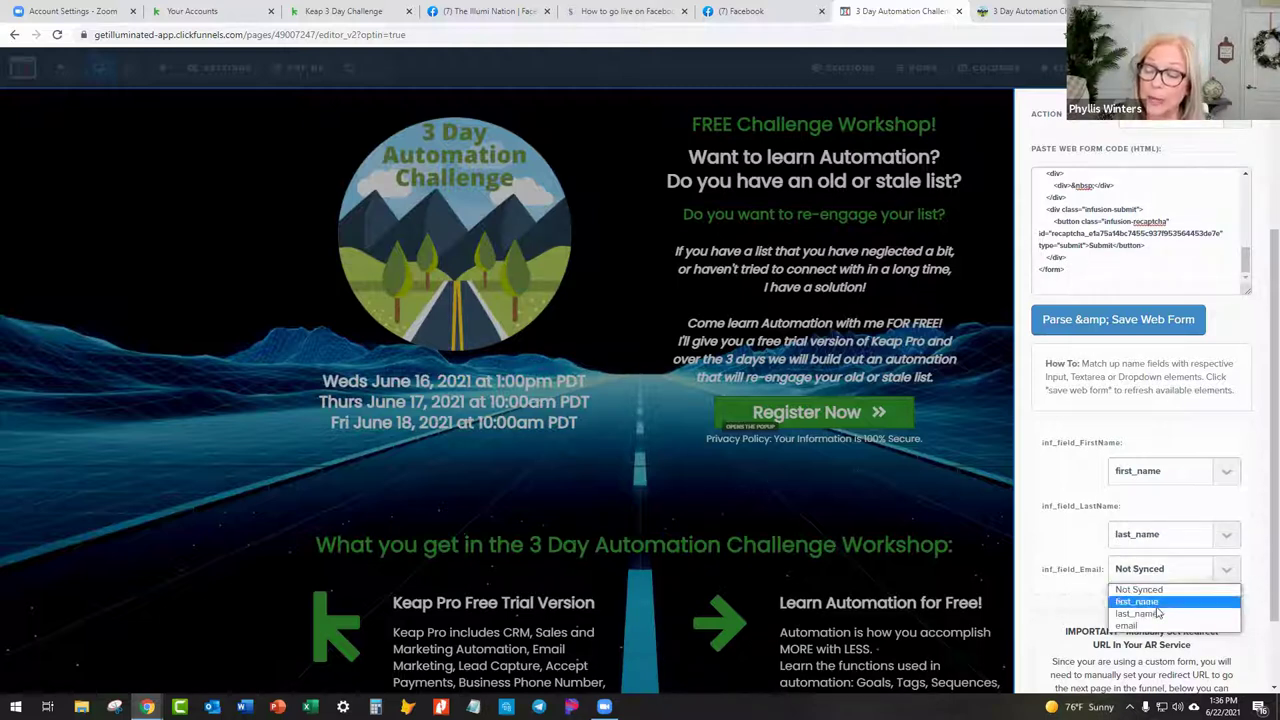
pyautogui.click(1128, 626)
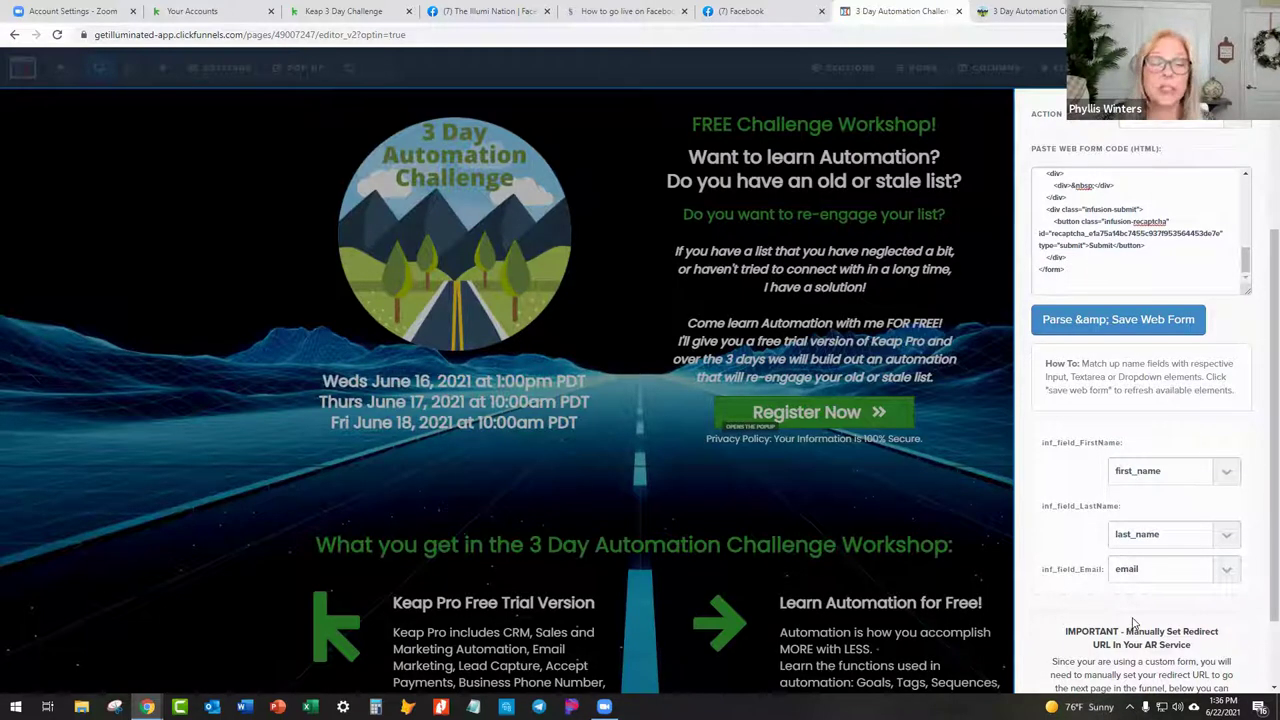
pyautogui.scroll(-1, 1137, 600)
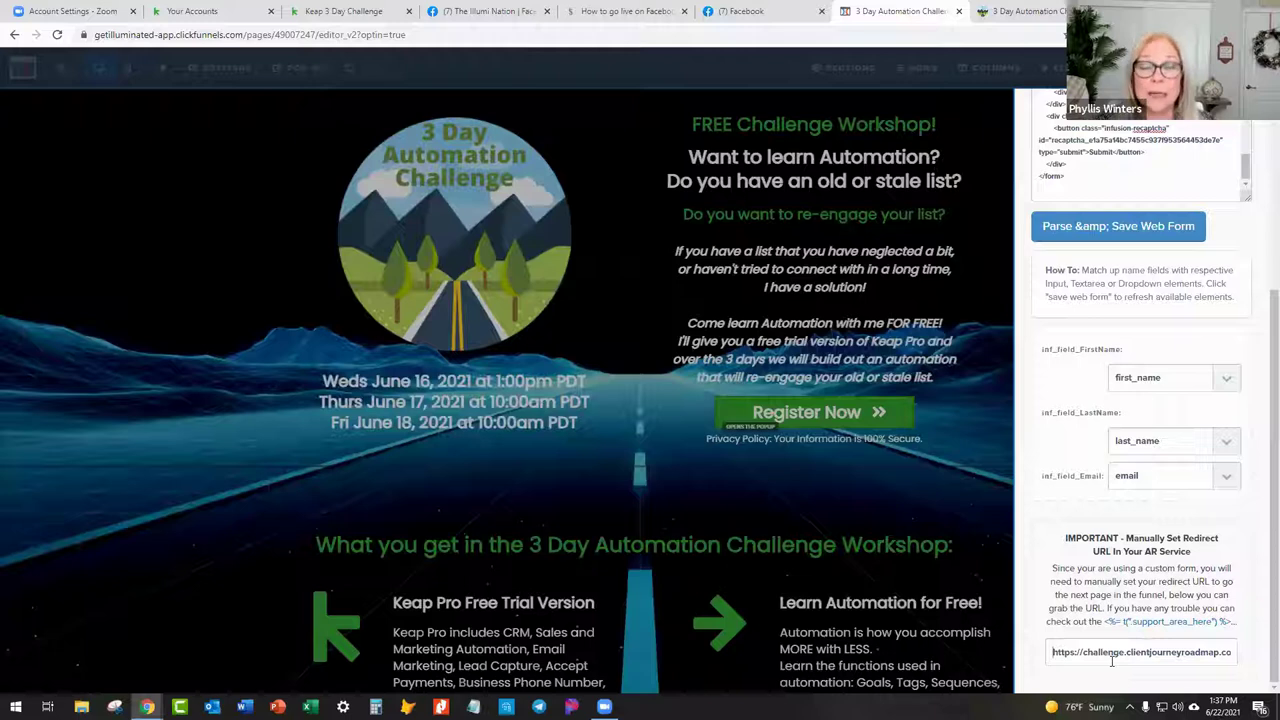
# - Check the filled sign-up pop-up in the preview, then close the ClickFunnels integration settings
pyautogui.click(1022, 12)
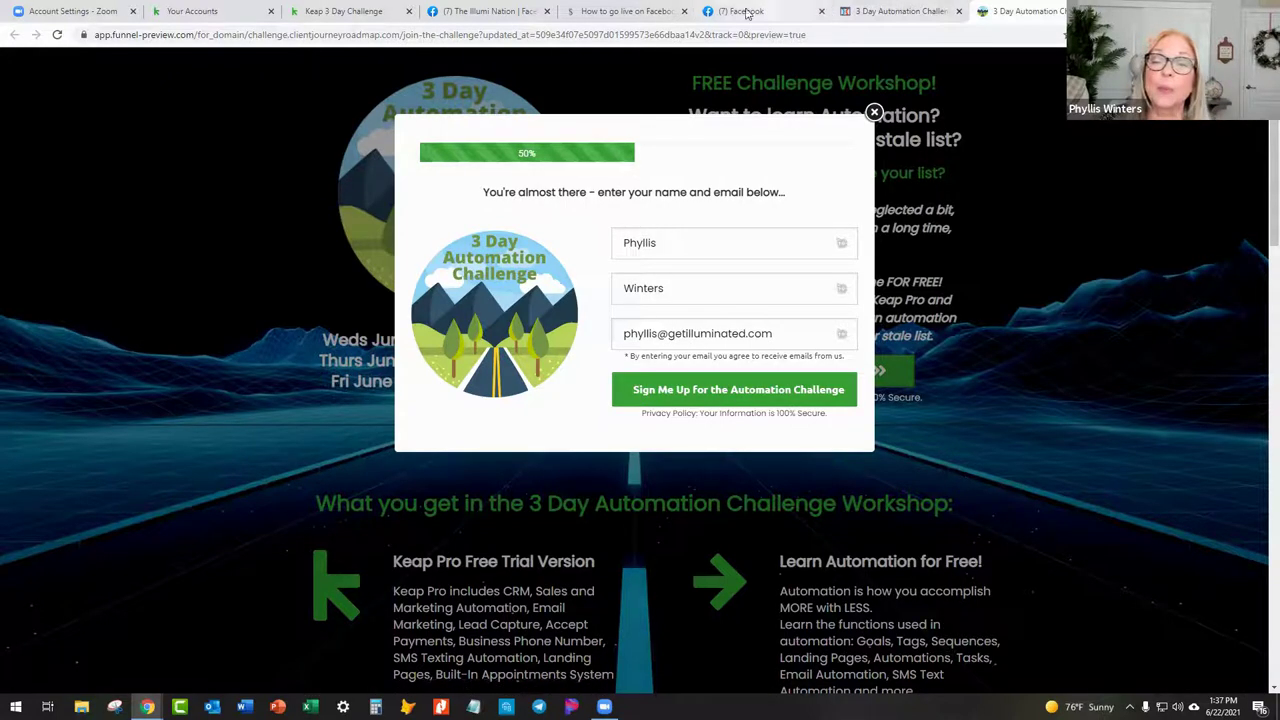
pyautogui.click(345, 11)
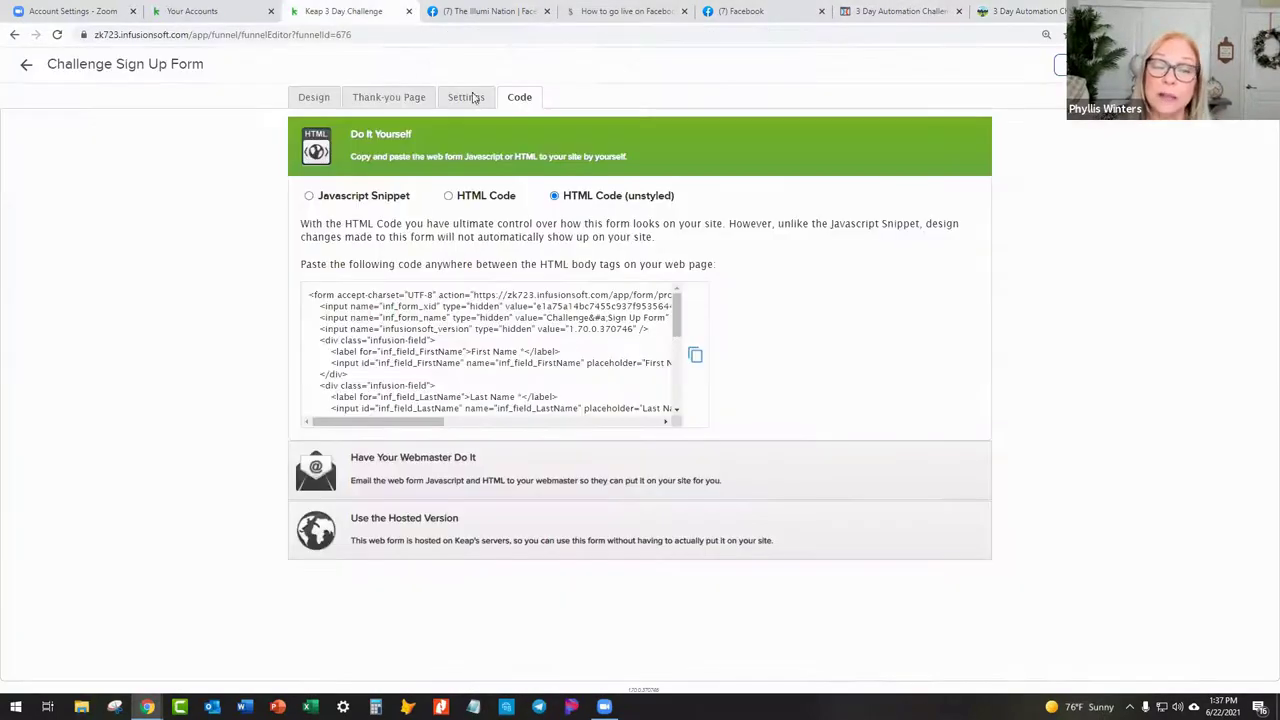
pyautogui.click(895, 11)
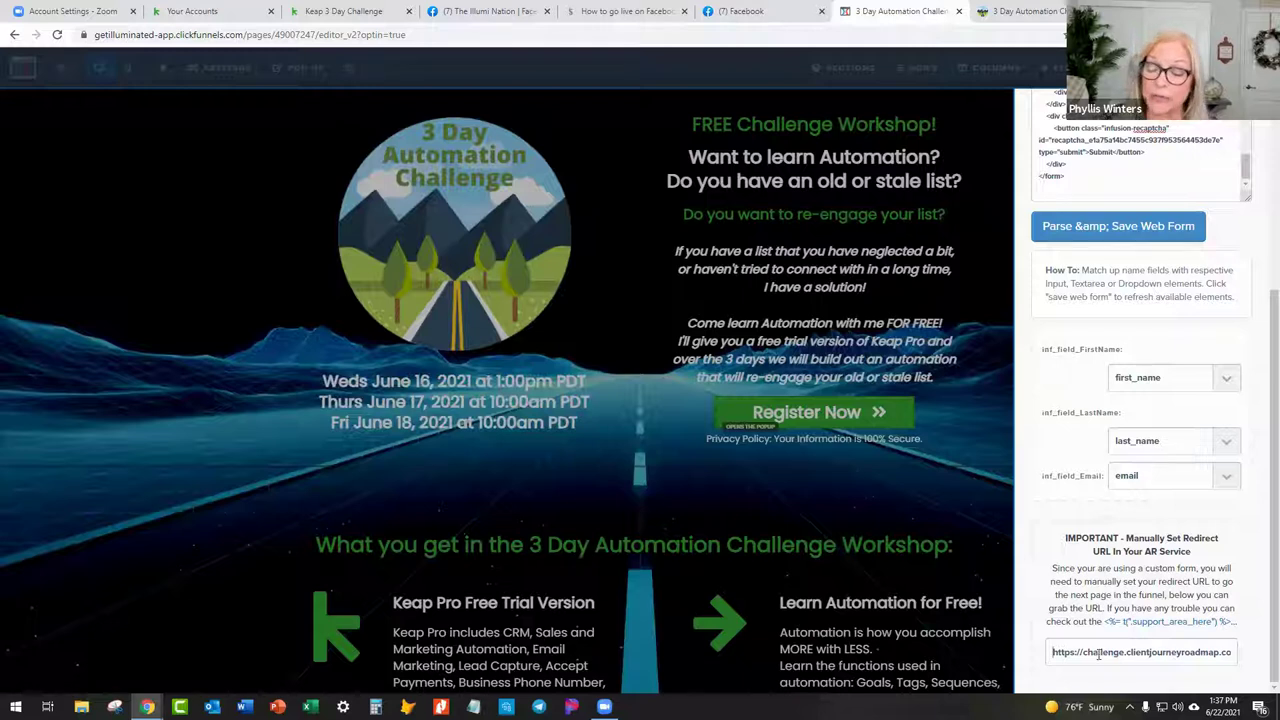
pyautogui.click(981, 140)
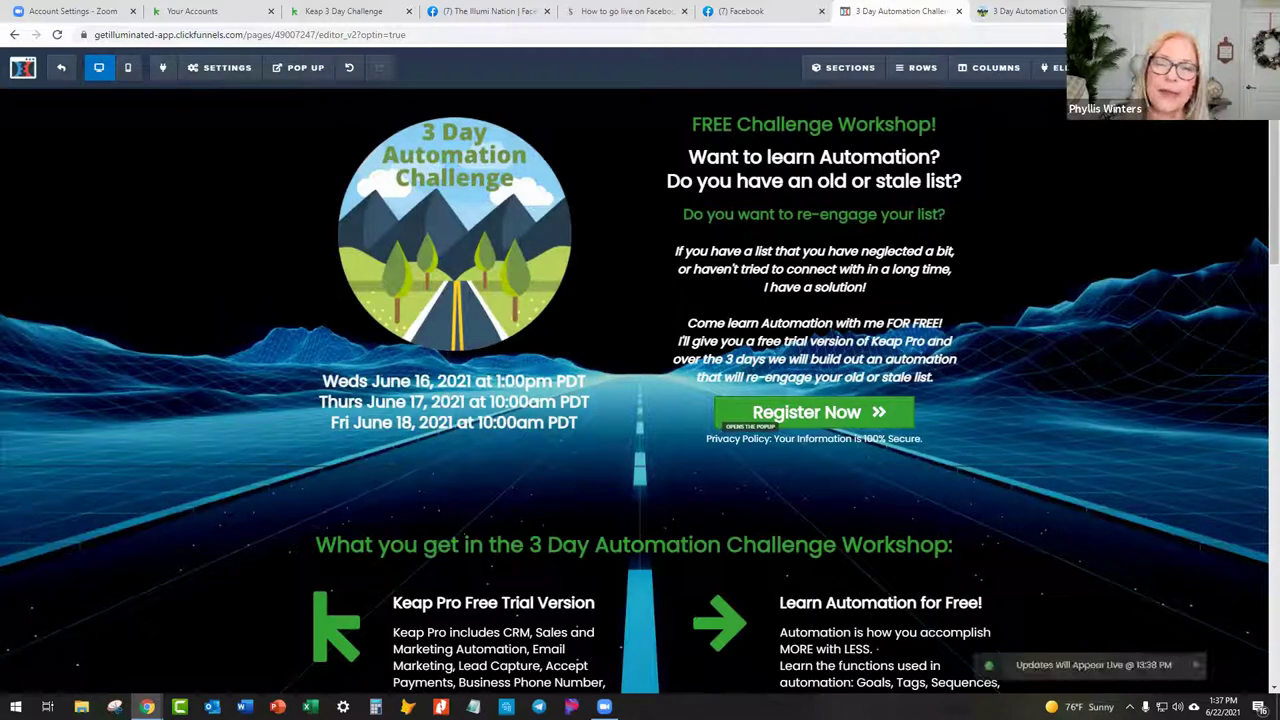
# - Return to the Keap 3 Day Challenge campaign and publish it after the campaign check
pyautogui.click(343, 11)
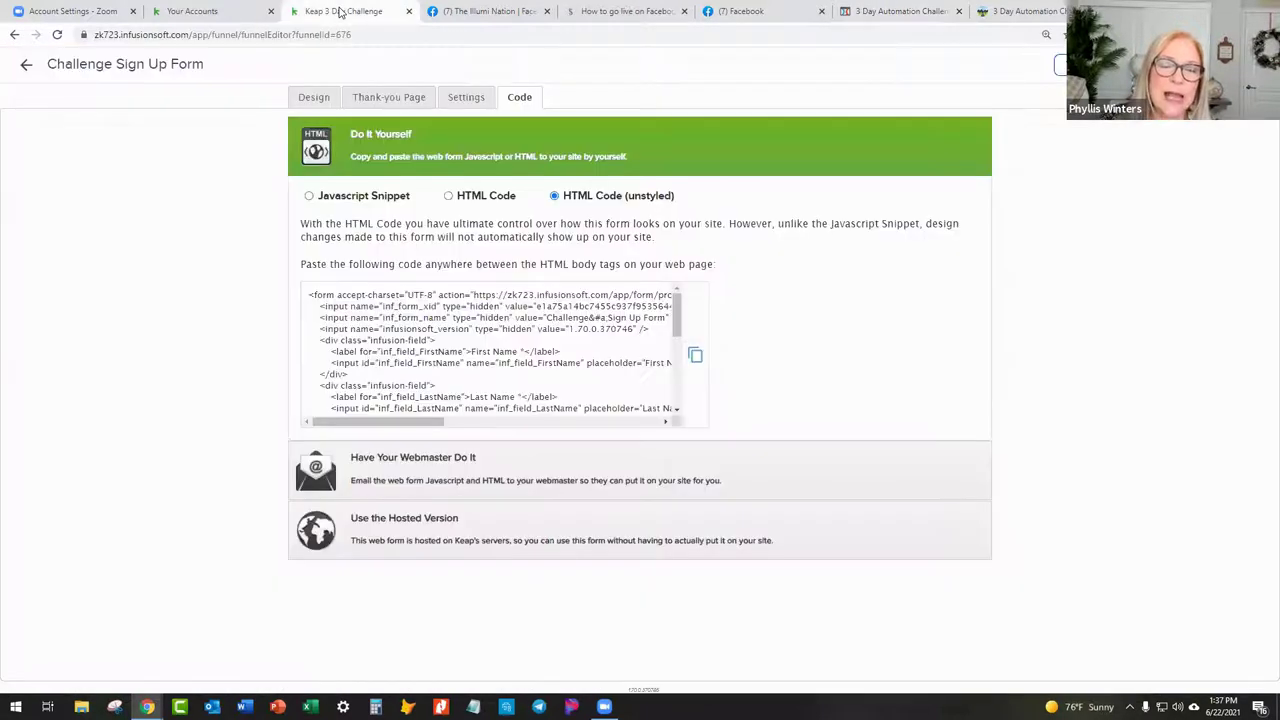
pyautogui.click(26, 68)
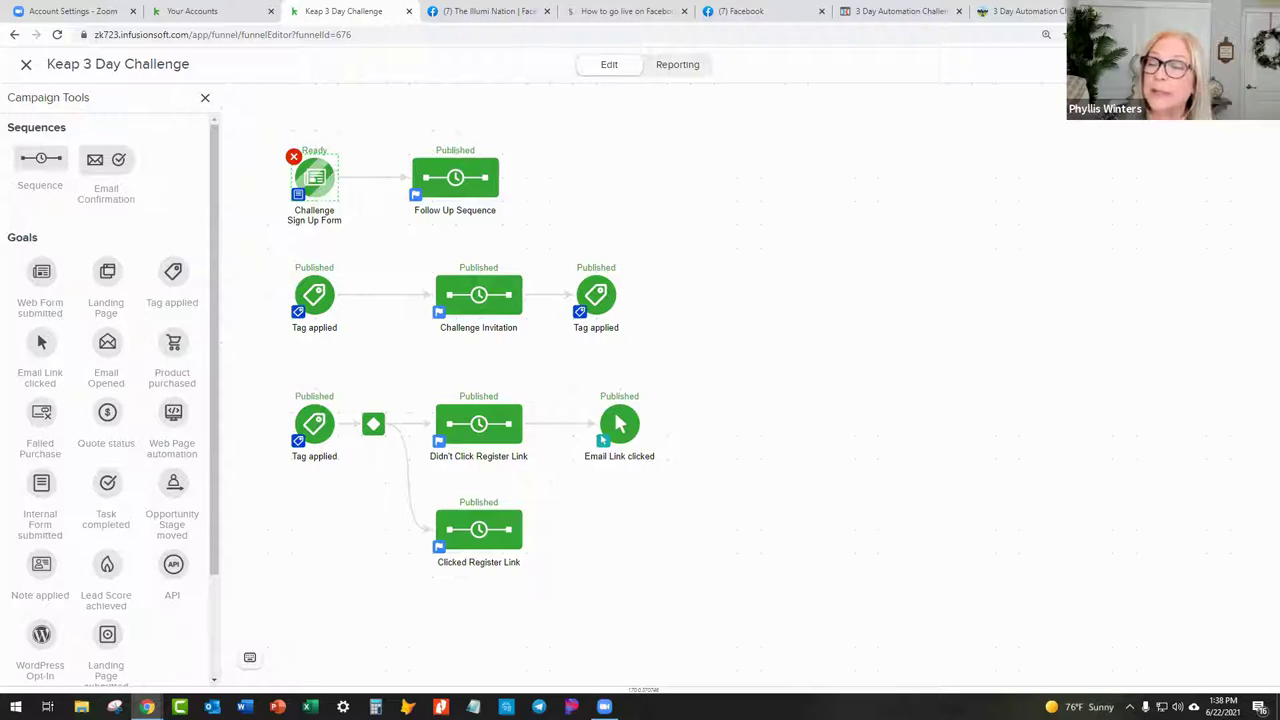
pyautogui.click(1215, 64)
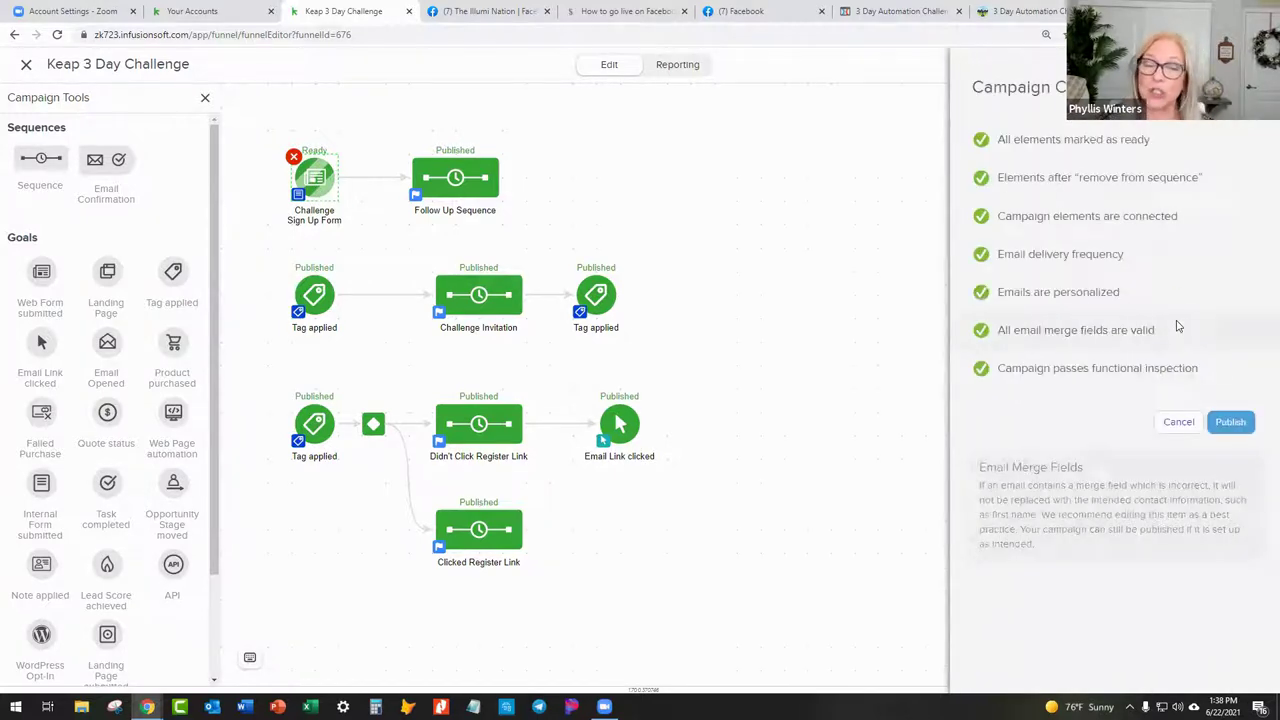
pyautogui.click(1230, 421)
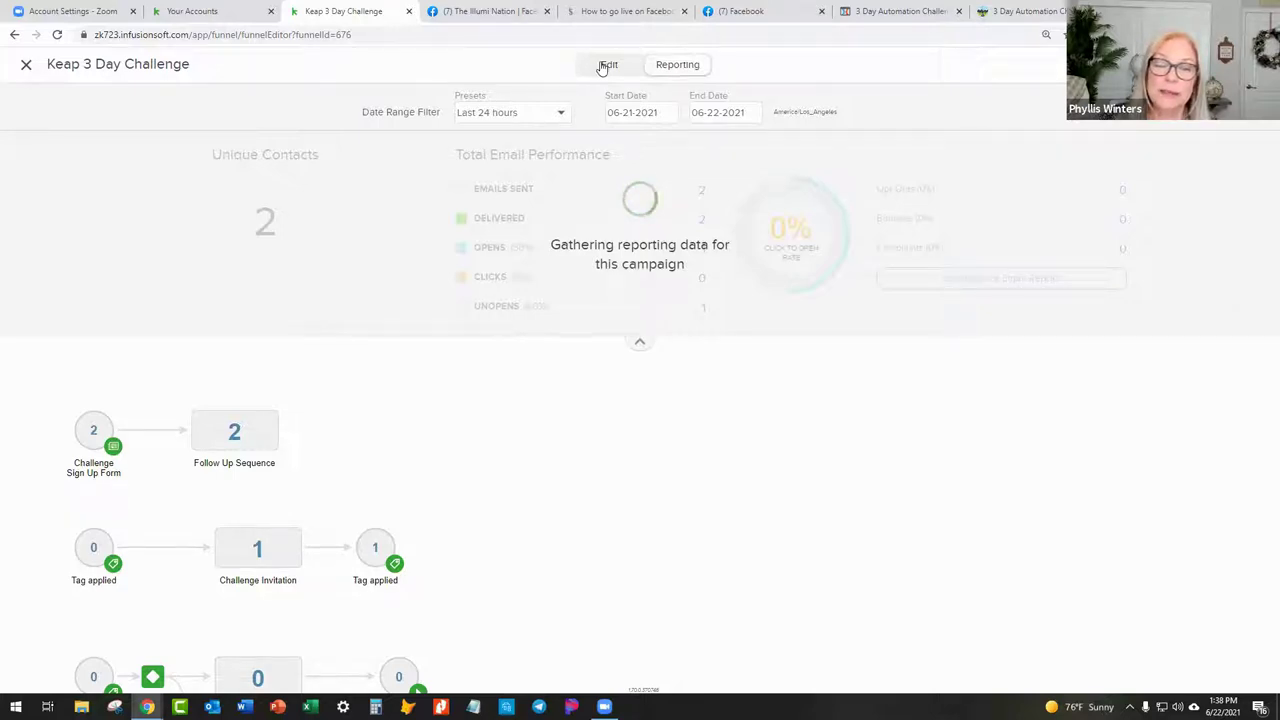
# - Reopen the 3 Day Challenge campaign for editing and inspect the published Follow Up Sequence
pyautogui.click(604, 64)
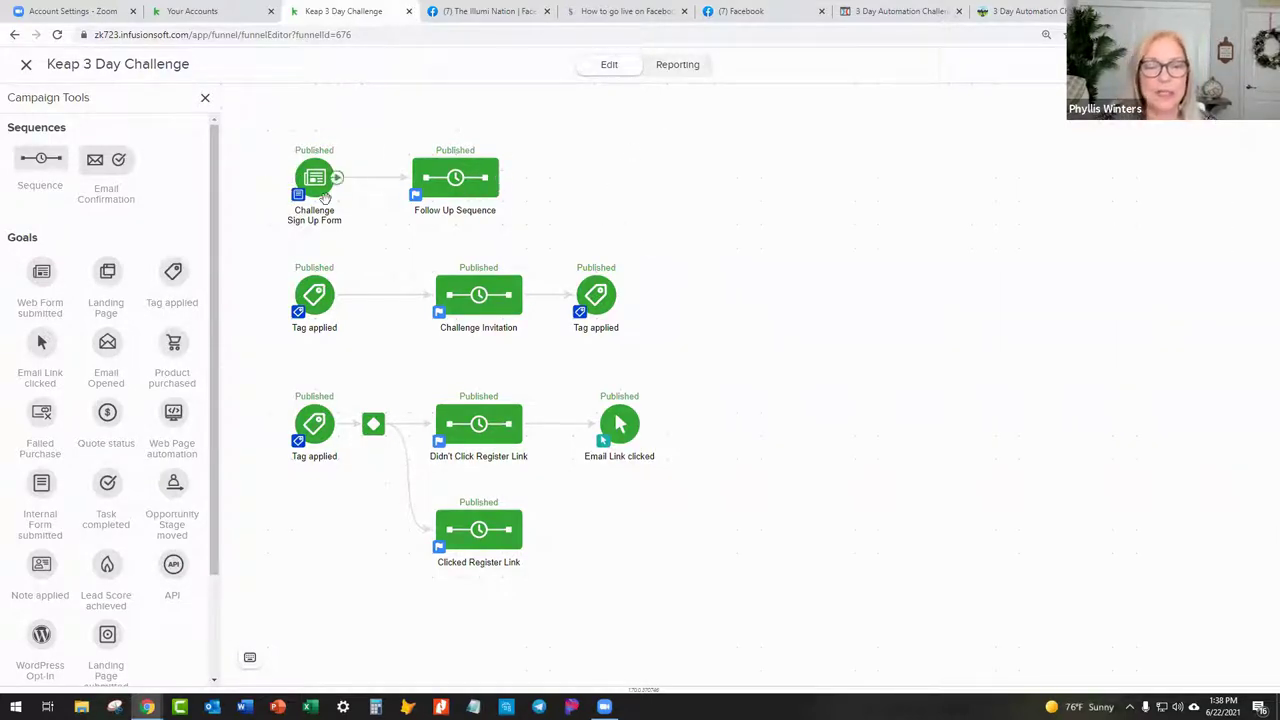
pyautogui.doubleClick(456, 180)
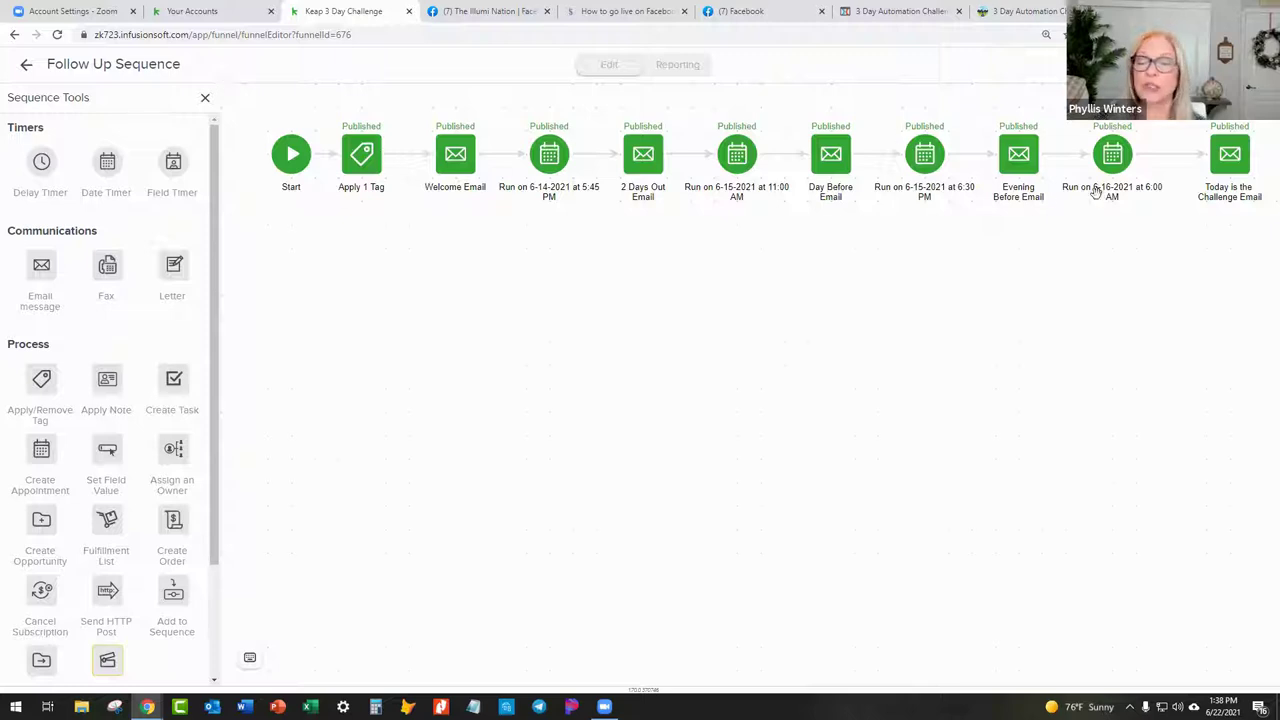
pyautogui.click(27, 66)
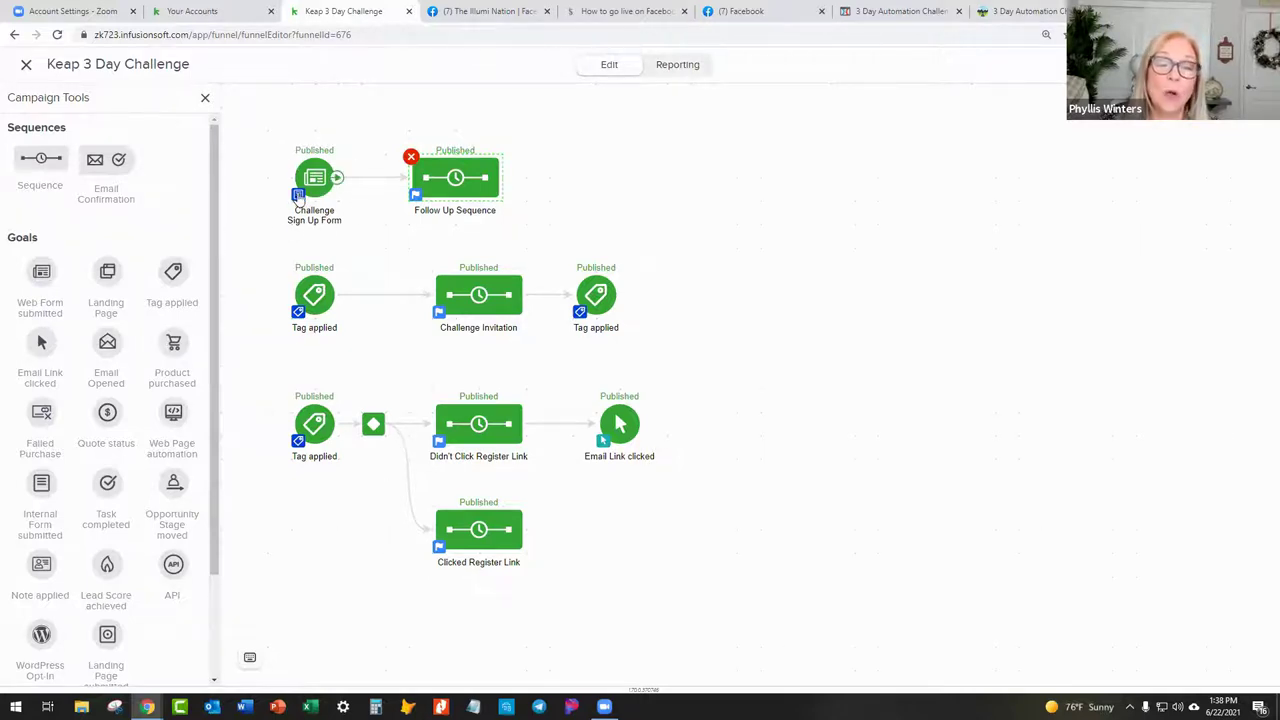
# - Open the page's Settings > Integrations to confirm the Keap integration is CONNECTED, then close it
pyautogui.click(908, 12)
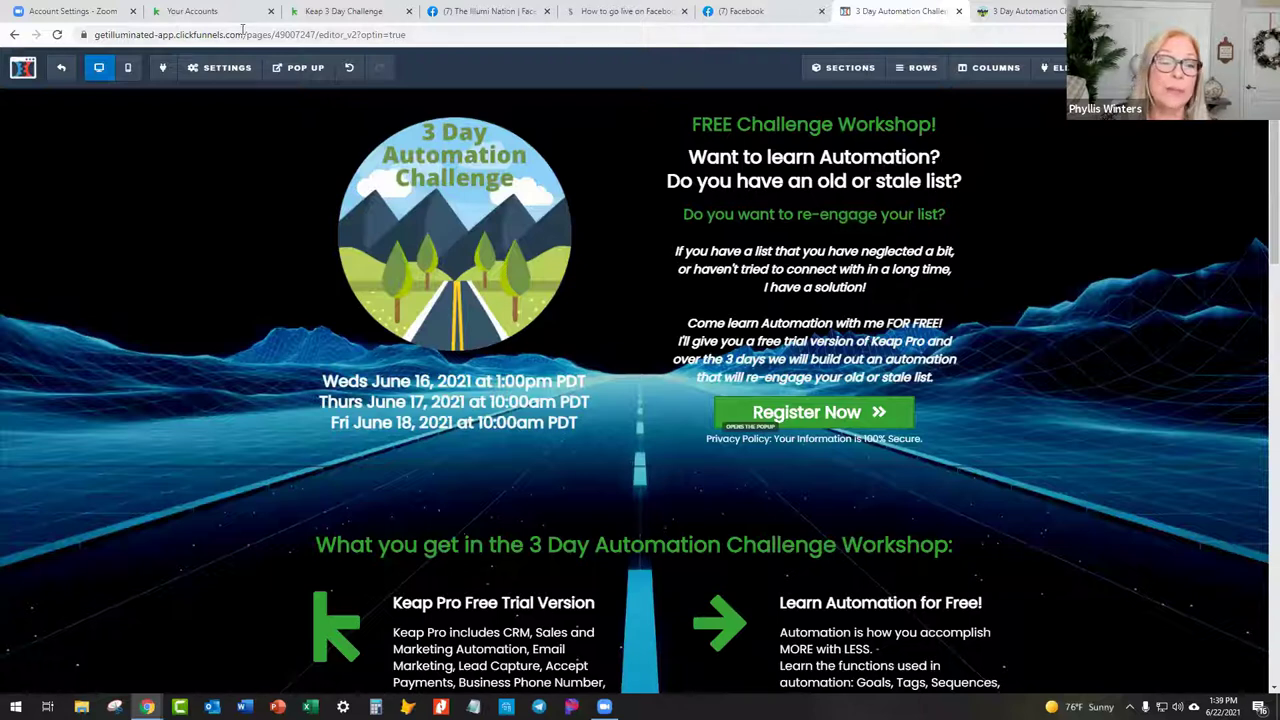
pyautogui.click(215, 68)
pyautogui.click(222, 96)
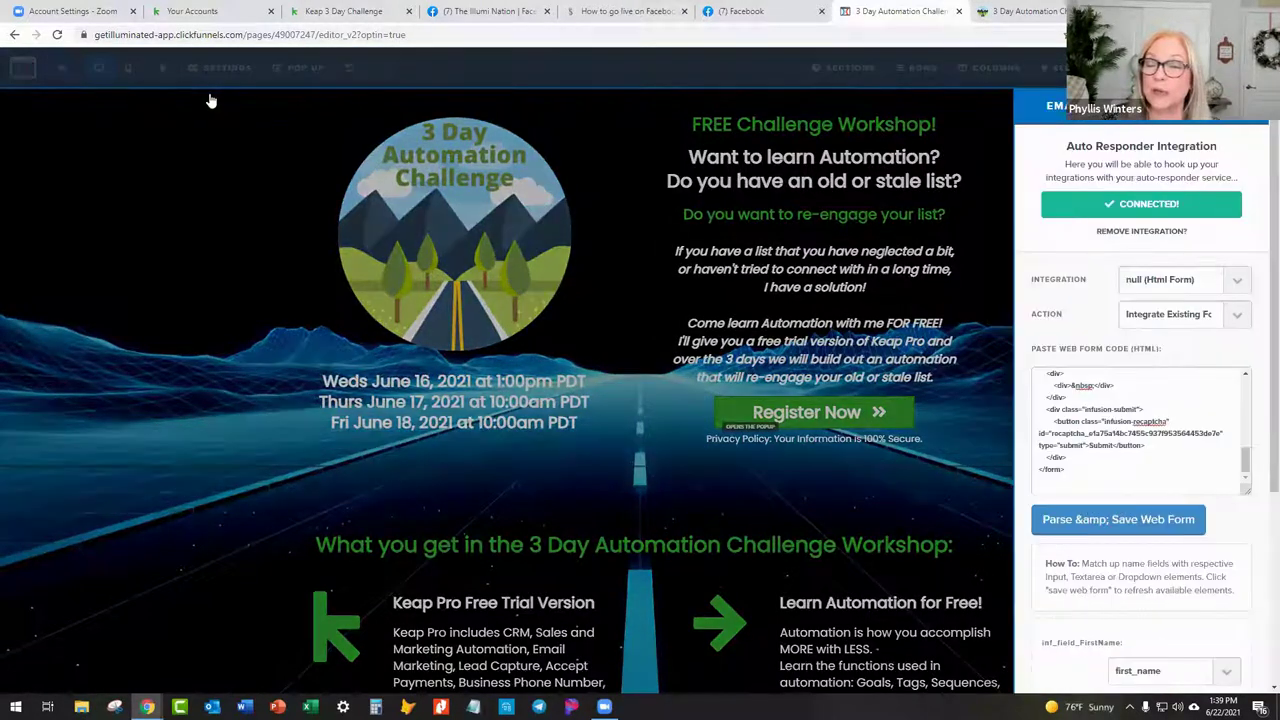
pyautogui.click(207, 158)
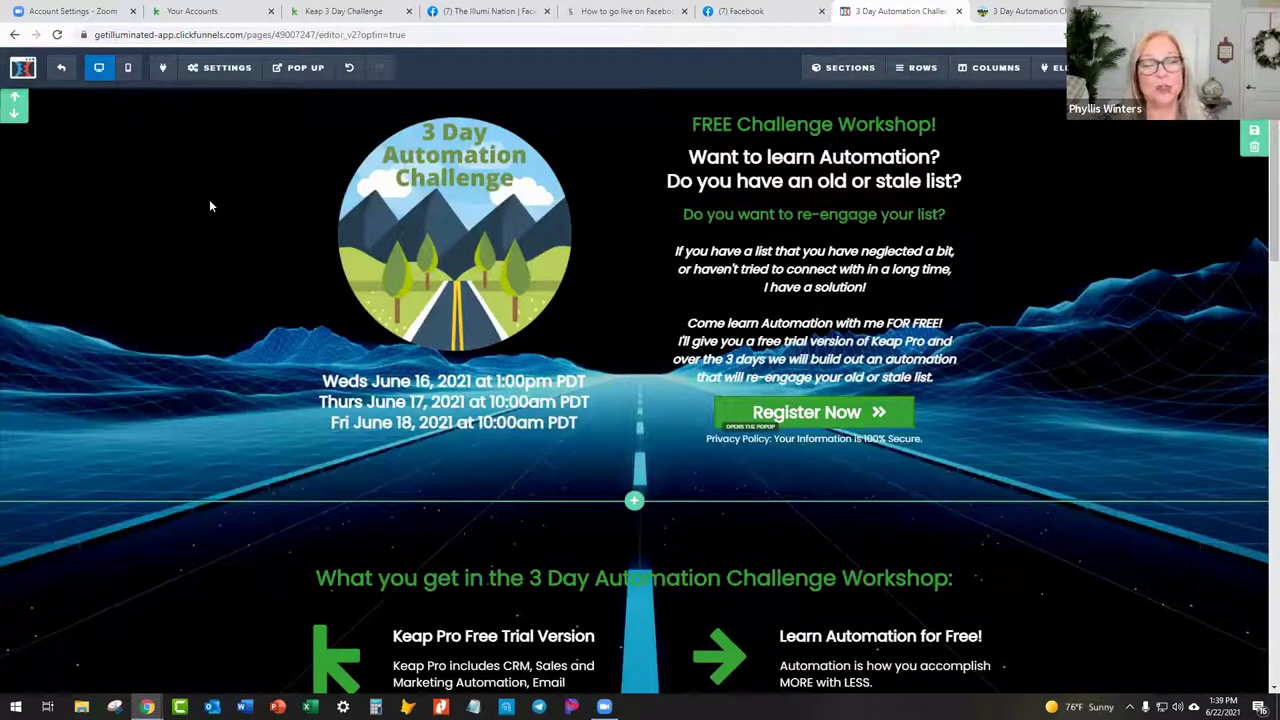